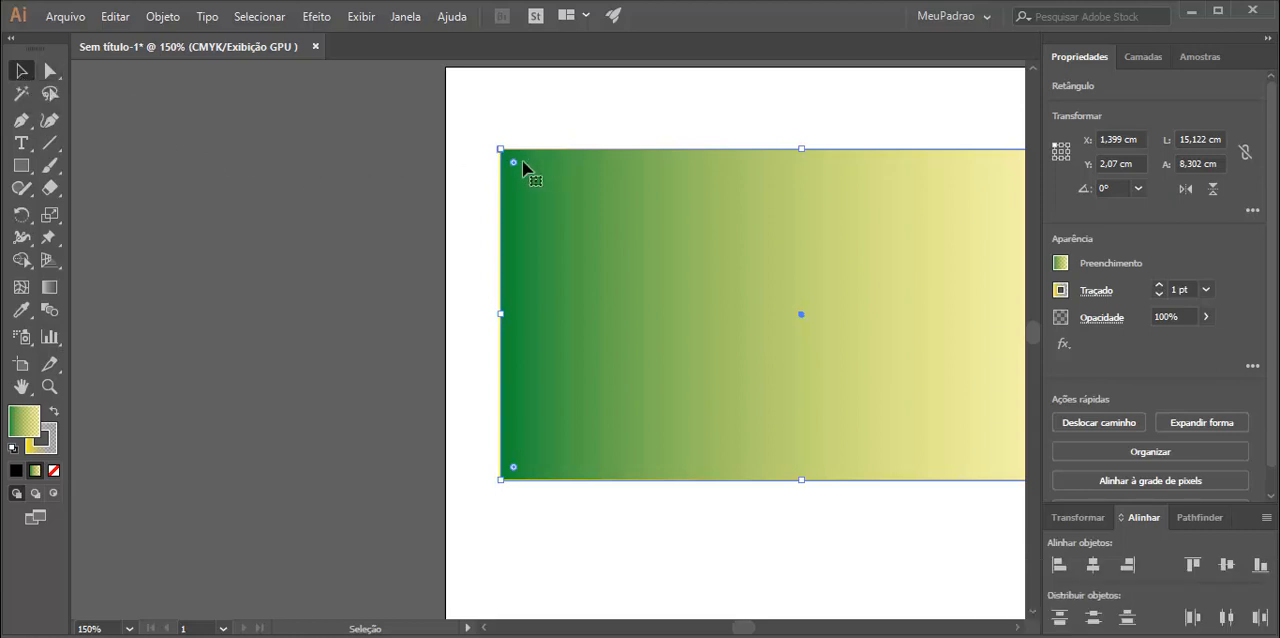
Resize the gradient rectangle to about 14.6 by 8 cm and move it to about X 3.9 cm, Y 1.9 cm.
mouse_move(511, 172)
mouse_down()
mouse_move(609, 229)
mouse_move(464, 168)
mouse_move(520, 161)
mouse_up()
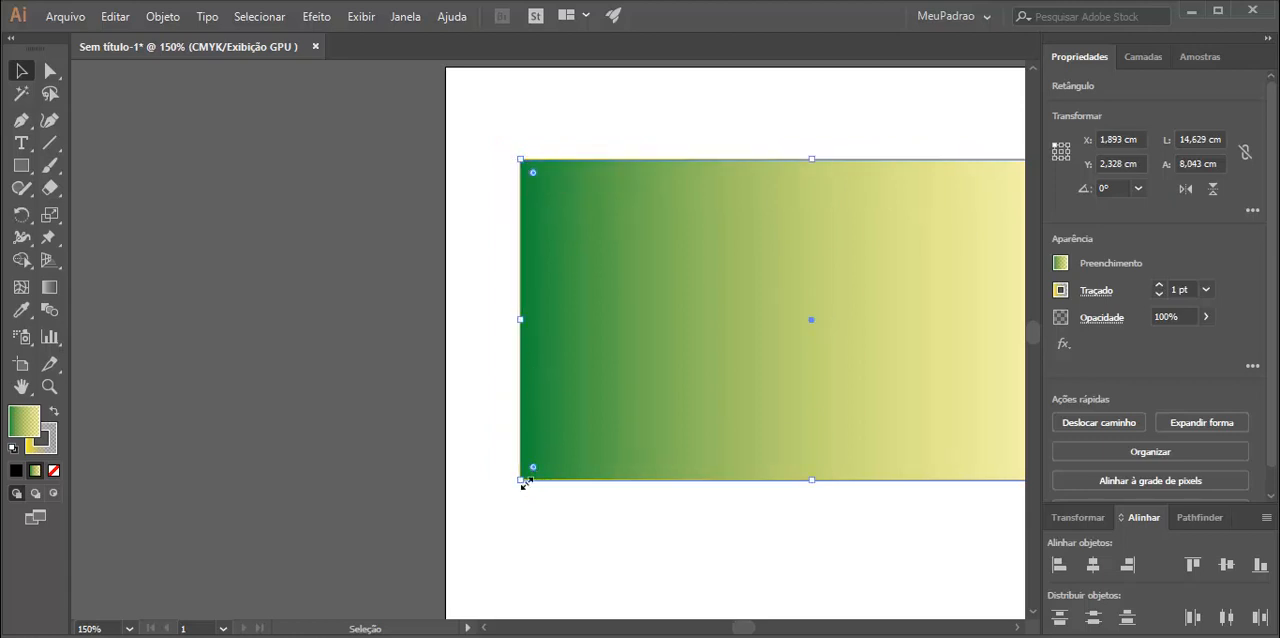
drag(886, 298, 638, 349)
drag(851, 240, 922, 205)
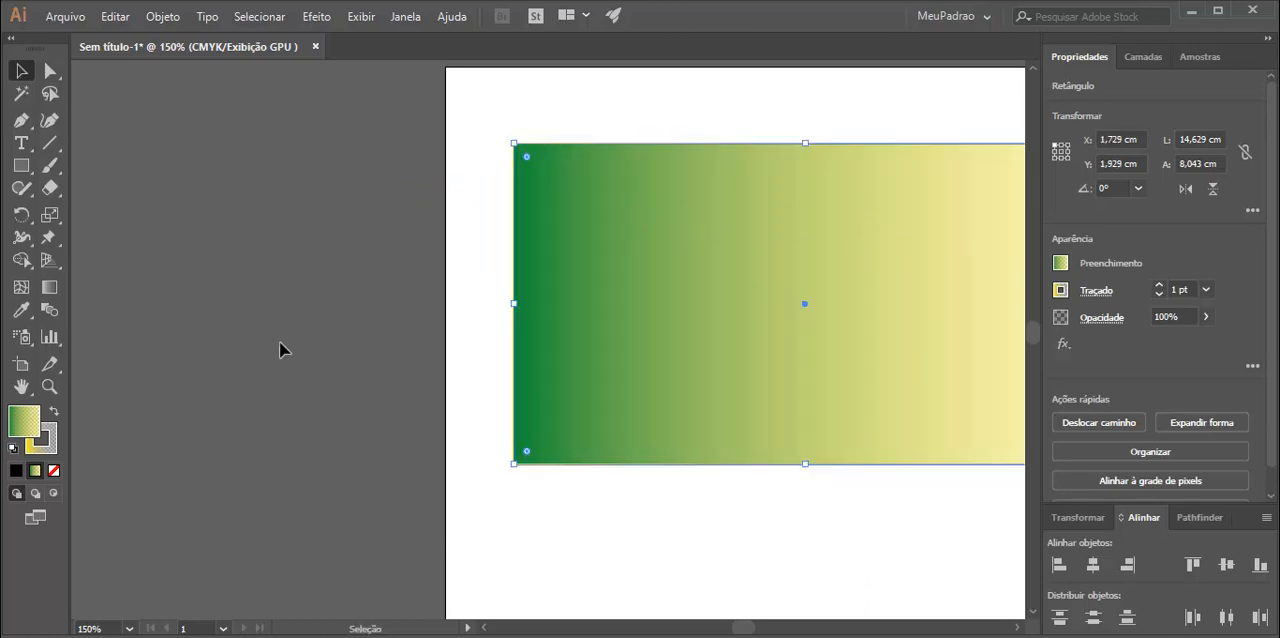
key(ctrl+1)
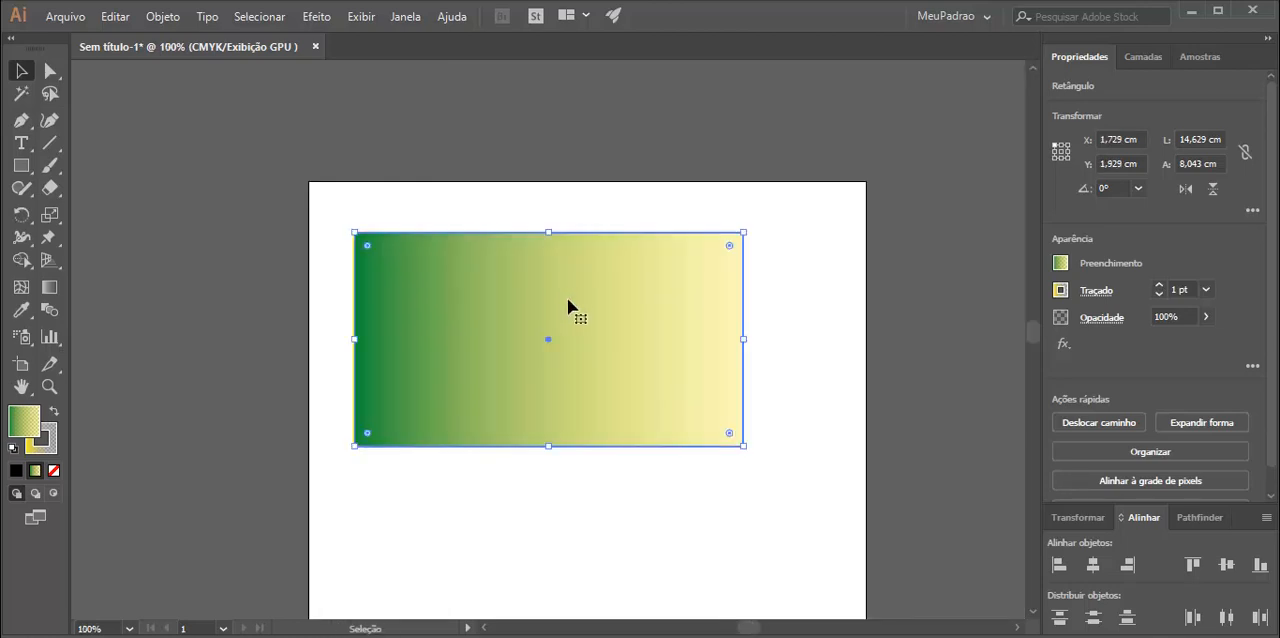
drag(567, 298, 621, 281)
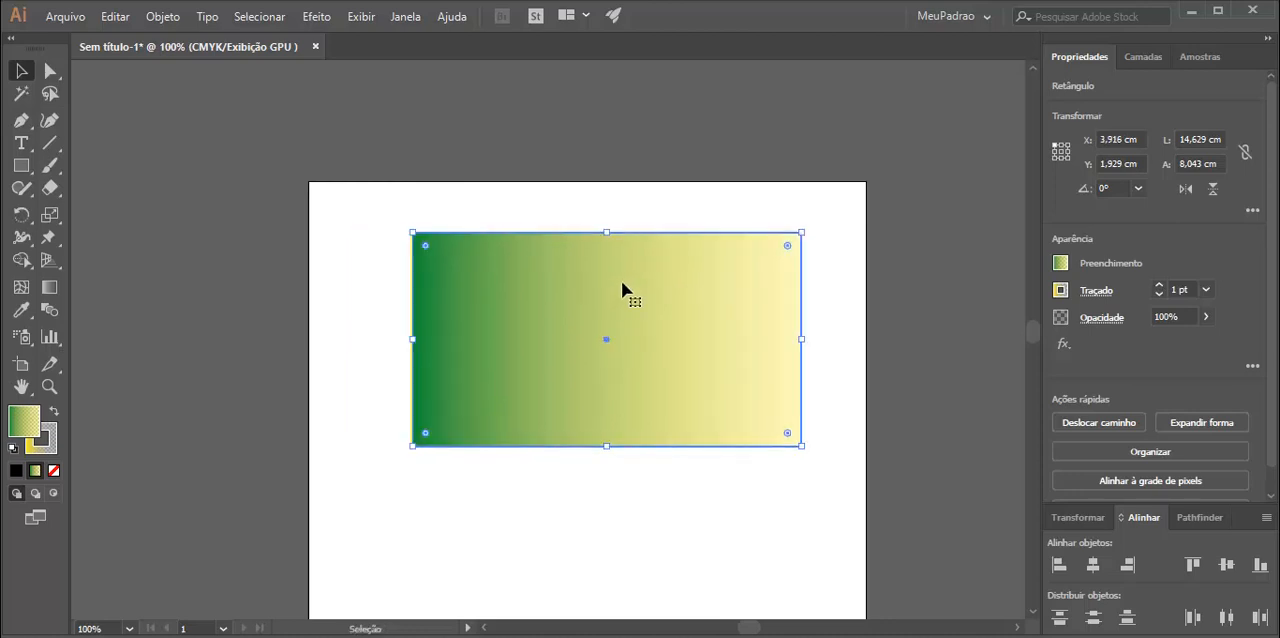
Try to convert the rectangle's upper-left anchor to a smooth point and bend the curve with its direction handles.
click(57, 70)
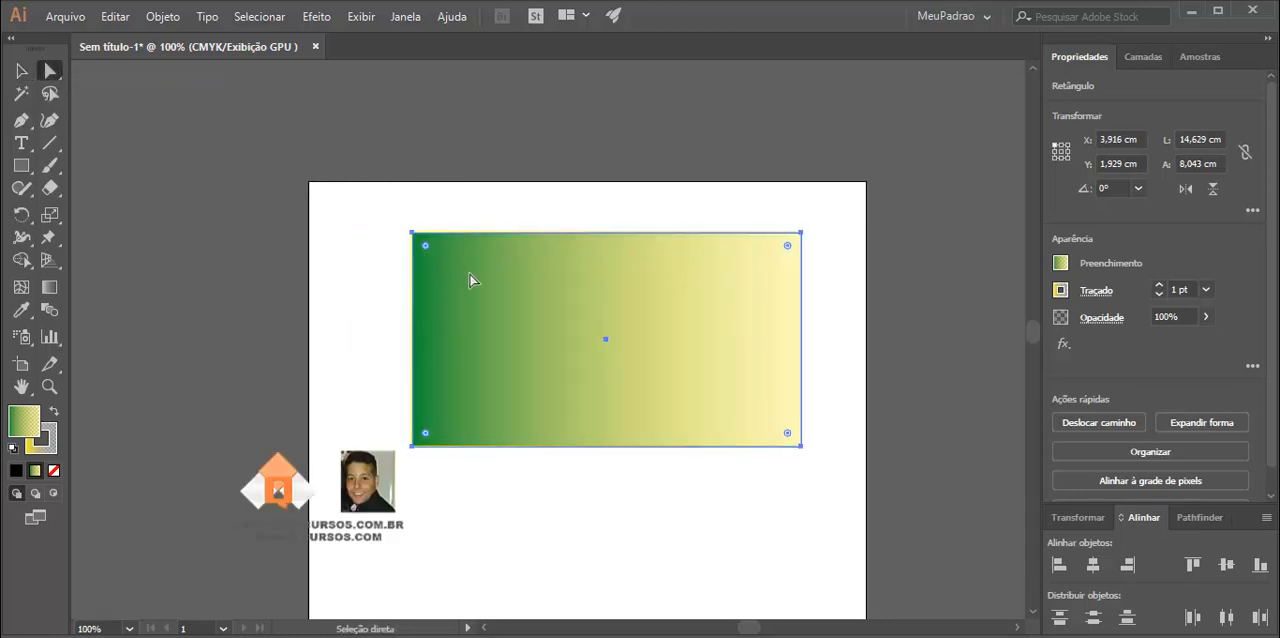
click(412, 234)
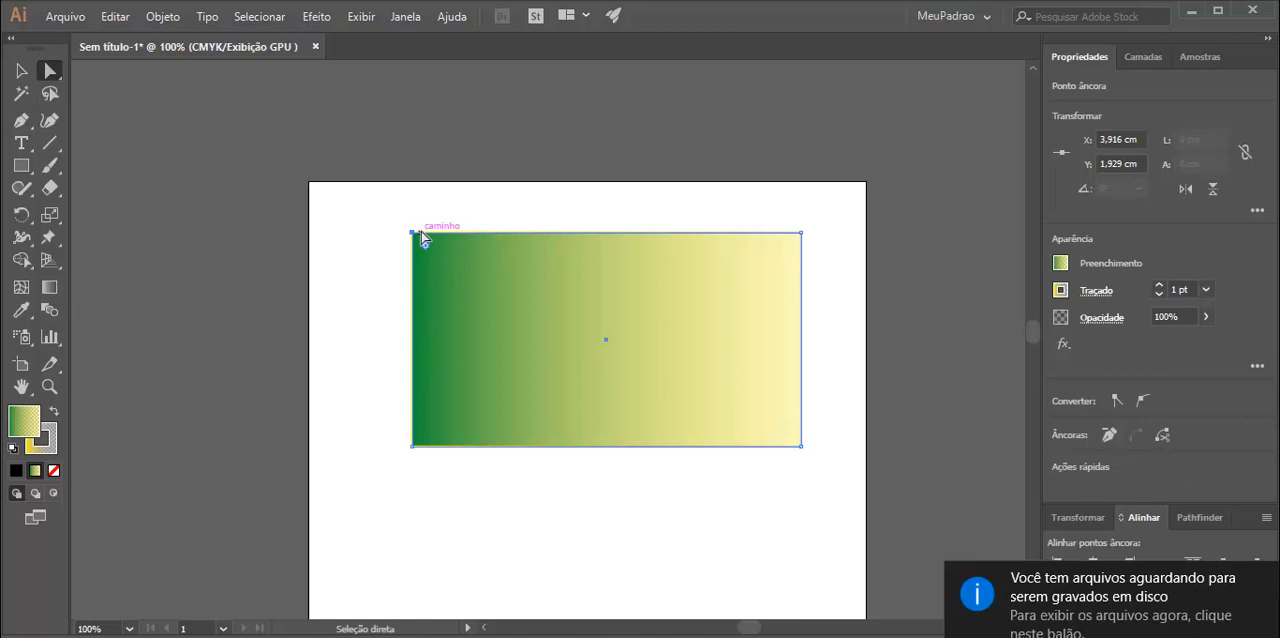
click(1117, 408)
click(1143, 402)
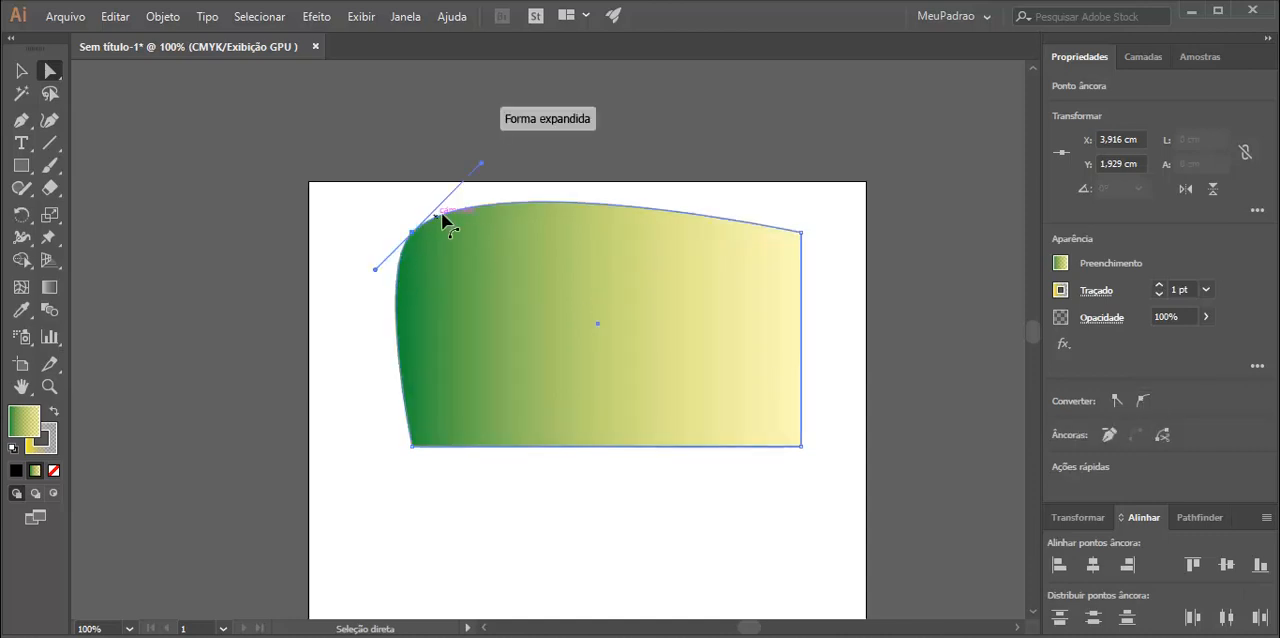
drag(481, 168, 518, 349)
drag(378, 197, 392, 266)
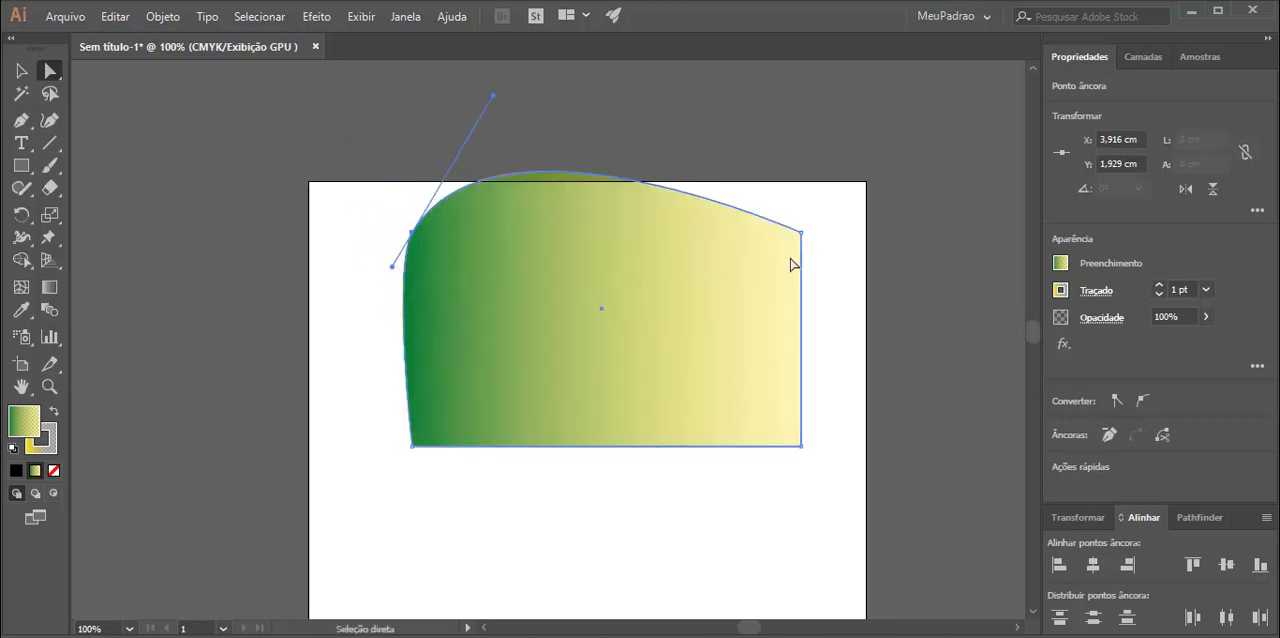
key(ctrl+z)
key(ctrl+z)
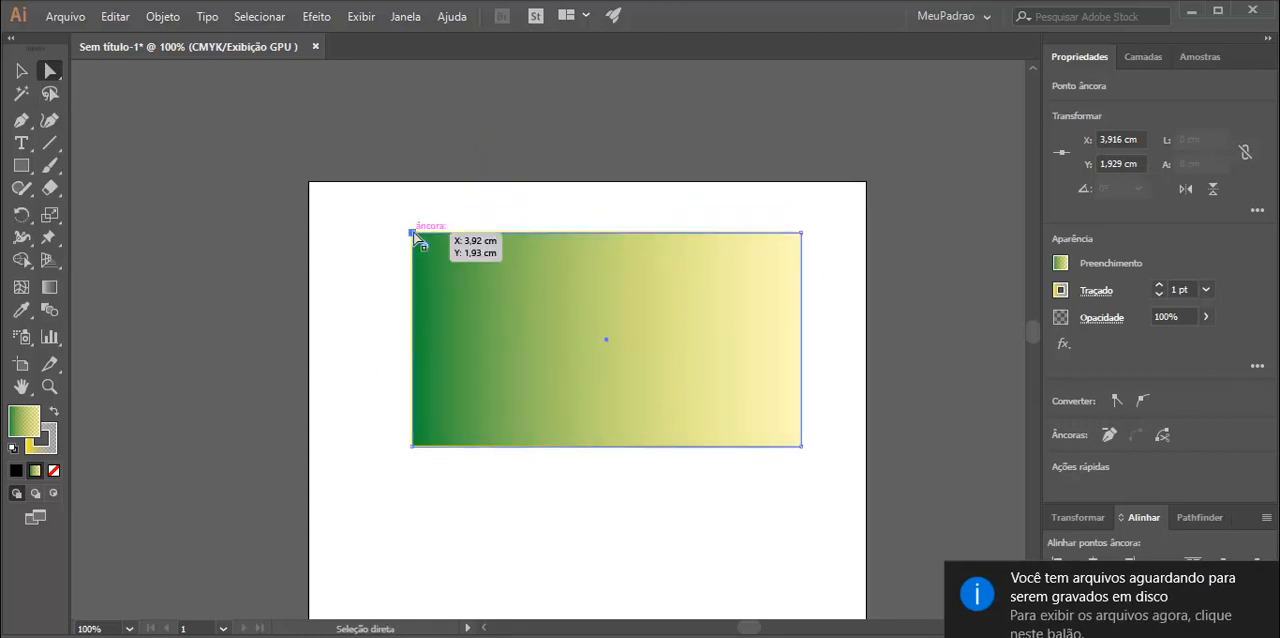
Reshape the rectangle into a thin arrowhead shape by moving its four corner anchors individually with Direct Selection.
drag(413, 234, 477, 297)
drag(804, 237, 700, 200)
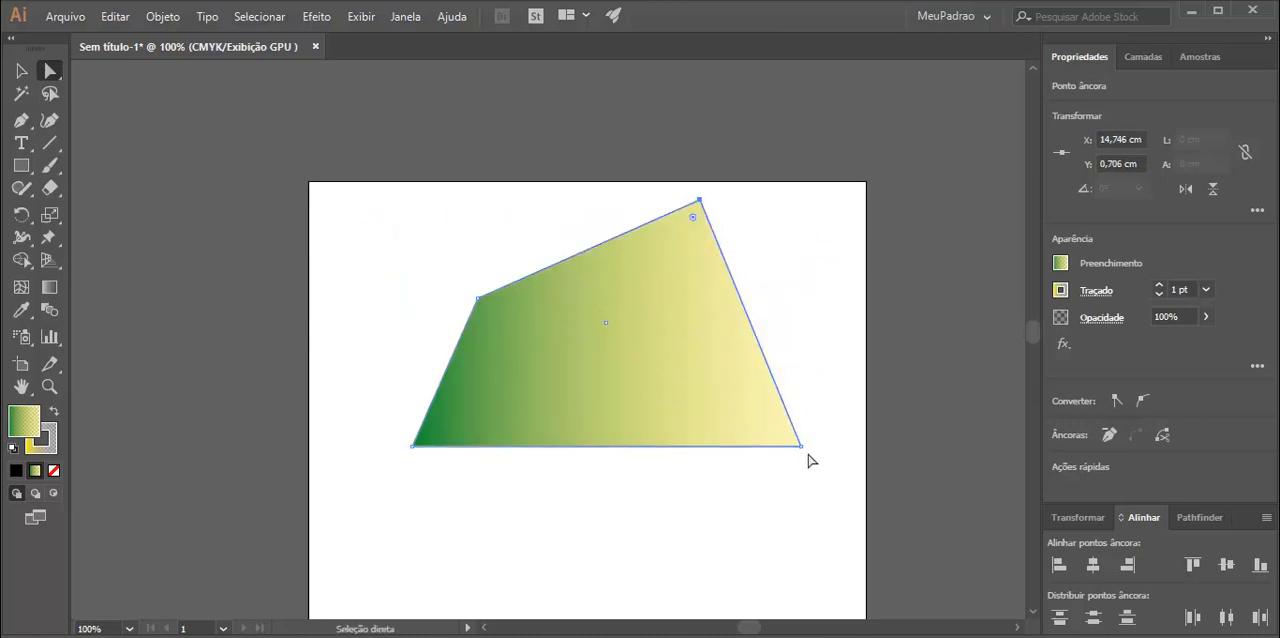
drag(801, 445, 595, 507)
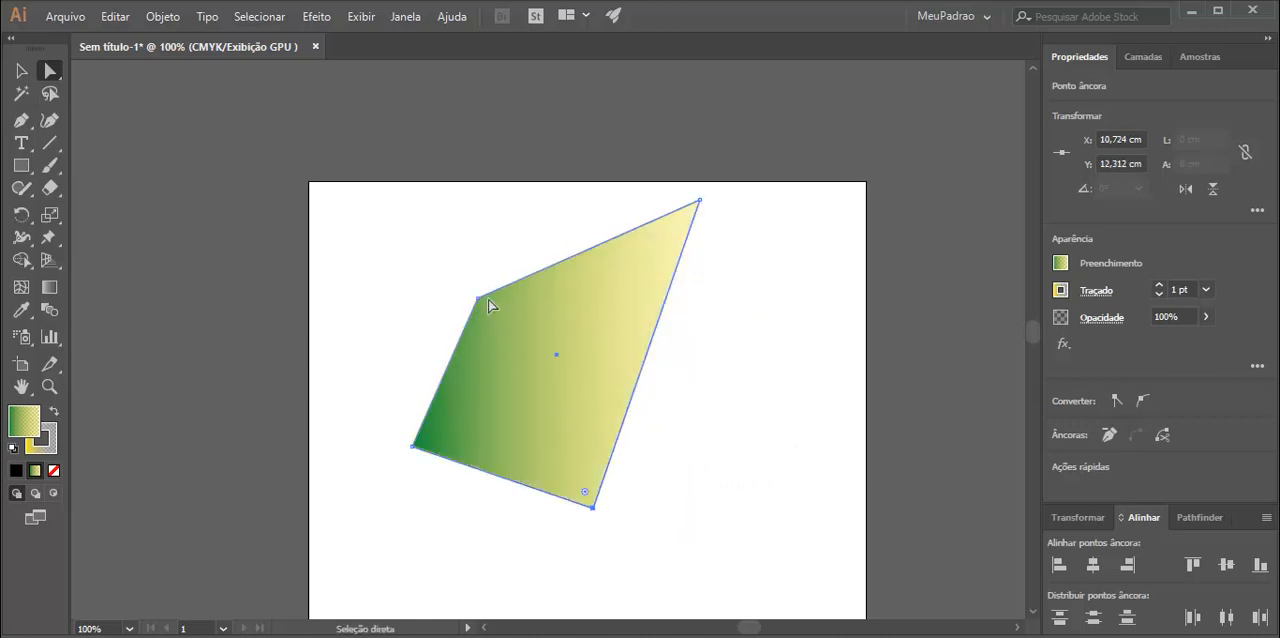
drag(477, 297, 499, 226)
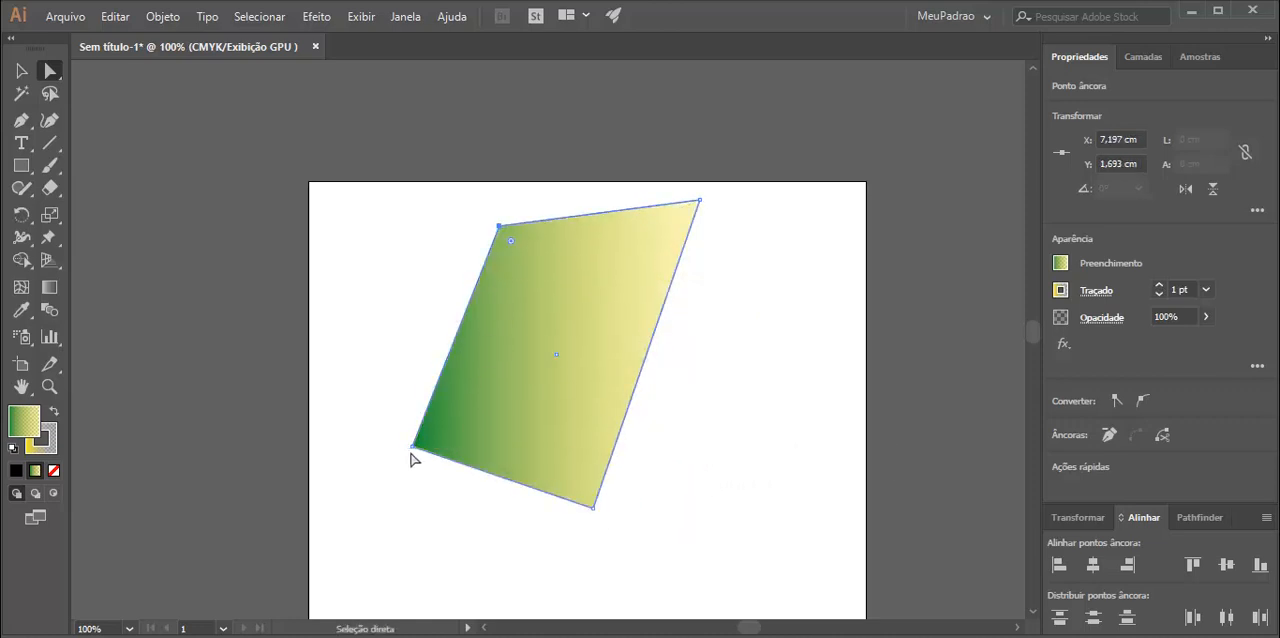
drag(412, 459, 629, 271)
Draw a gradient rectangle about 6.7 by 4.9 cm beside the arrowhead and shift it slightly up towards it.
click(21, 165)
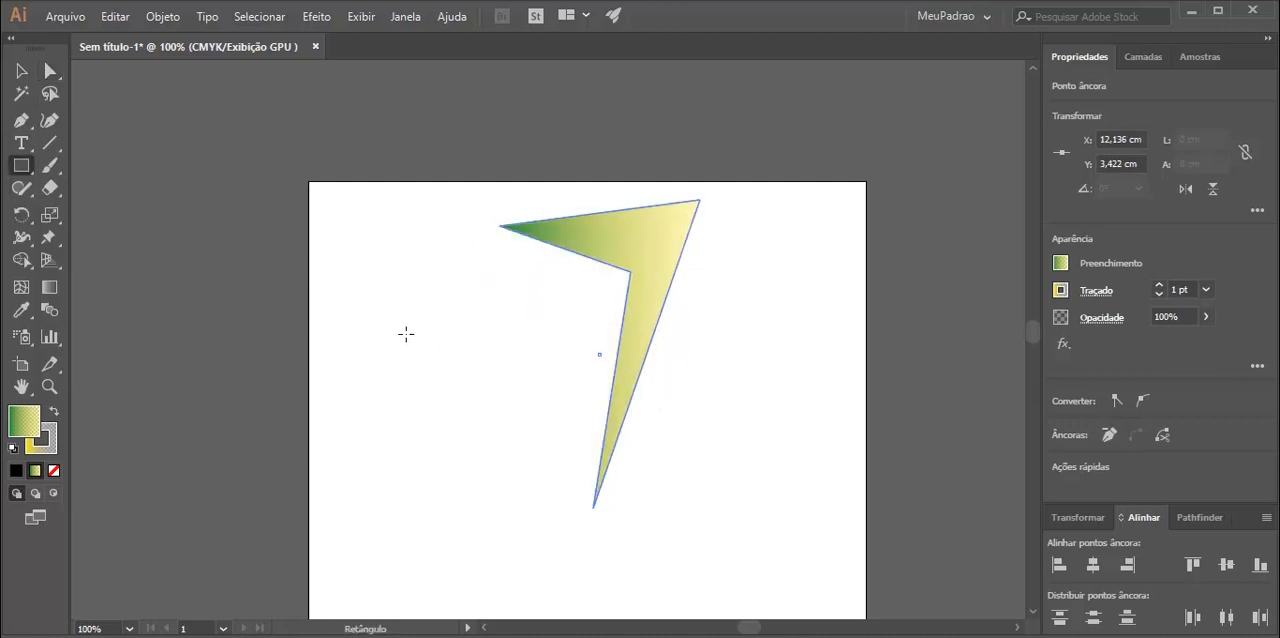
mouse_move(365, 302)
mouse_down()
mouse_move(500, 415)
mouse_move(545, 432)
mouse_up()
click(50, 72)
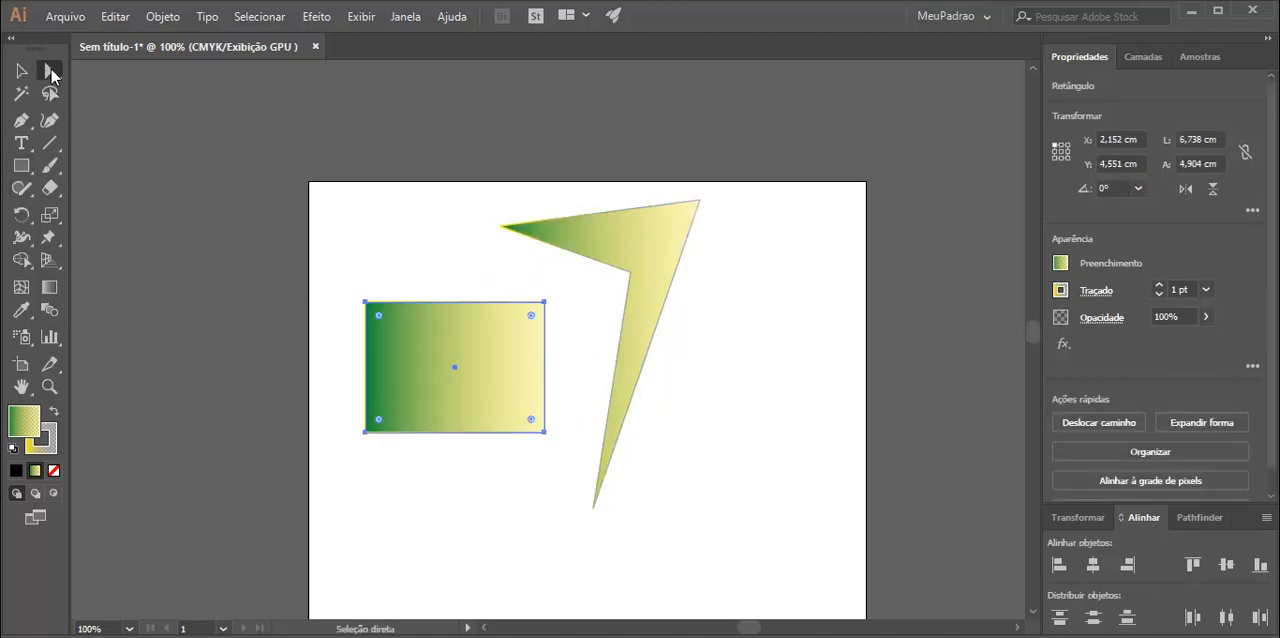
mouse_move(366, 303)
mouse_down()
mouse_move(412, 333)
mouse_move(388, 318)
mouse_move(410, 333)
mouse_move(386, 290)
mouse_up()
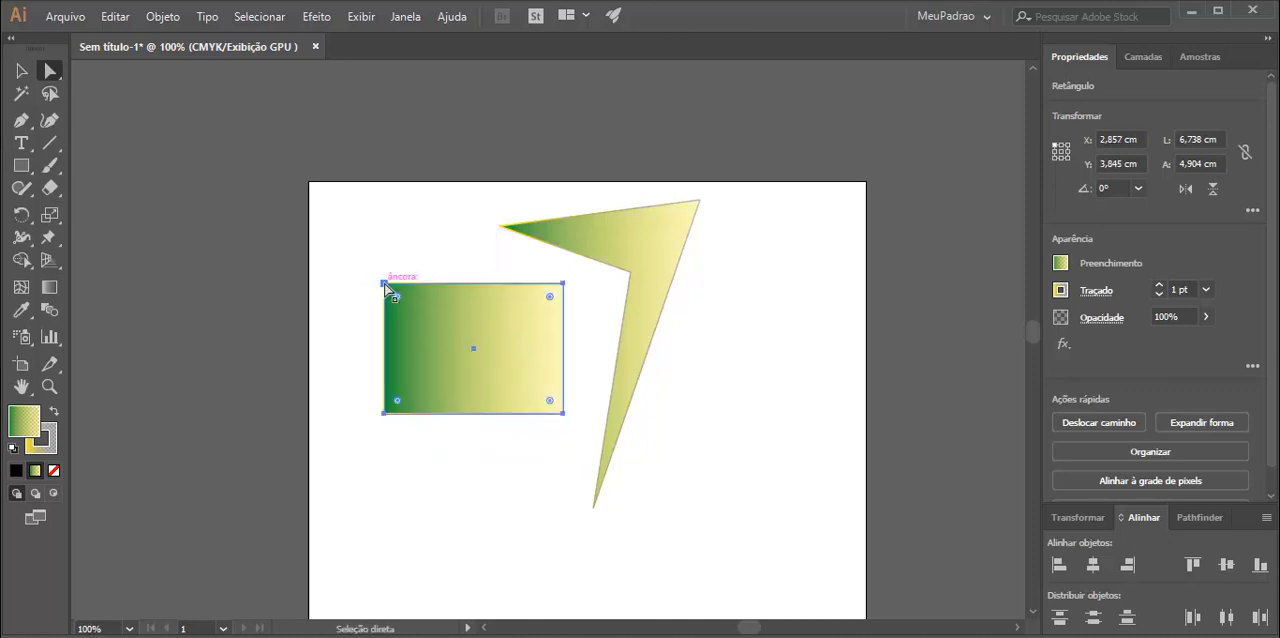
Reshape the small rectangle into an irregular kite-like quadrilateral by moving its corner anchors one by one.
click(384, 284)
drag(386, 290, 449, 351)
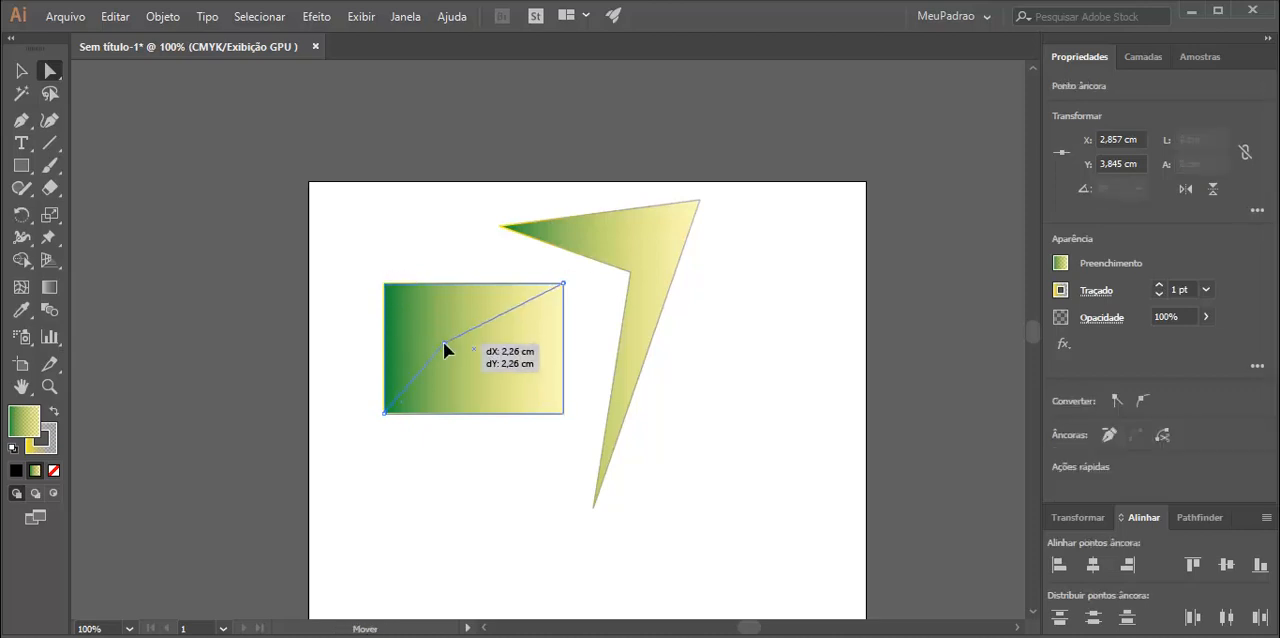
drag(563, 289, 522, 351)
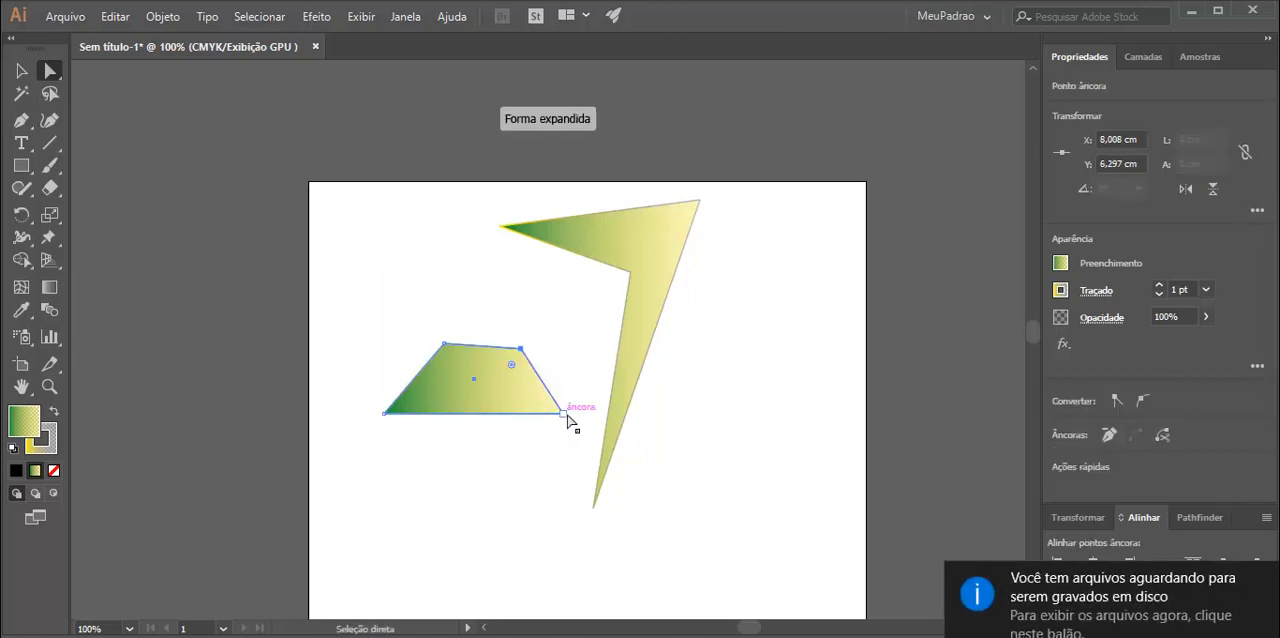
drag(564, 413, 476, 416)
drag(388, 414, 360, 386)
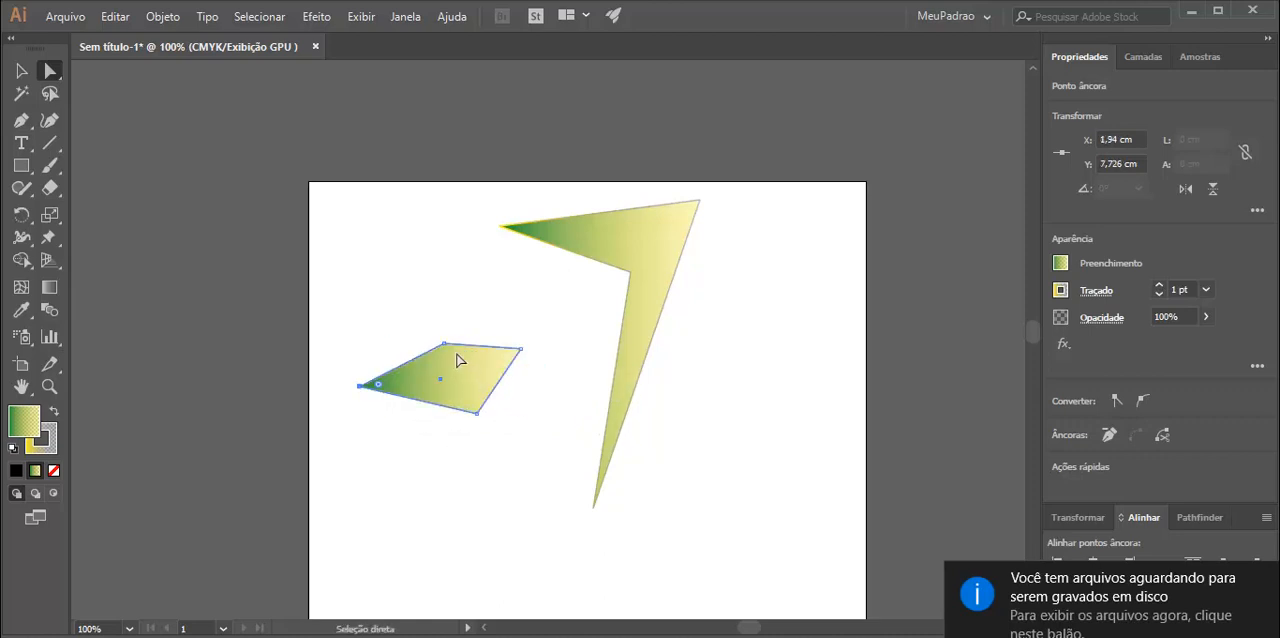
drag(446, 343, 440, 271)
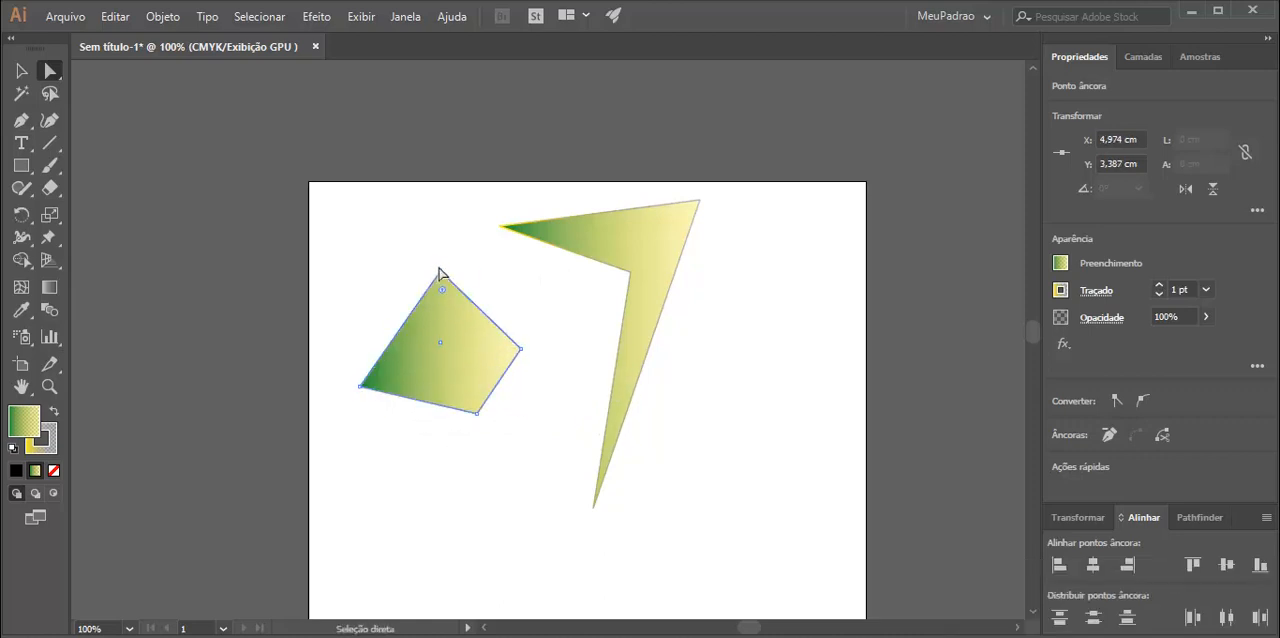
Remove the quadrilateral's lower-left anchor point so the shape becomes a triangle.
click(1109, 435)
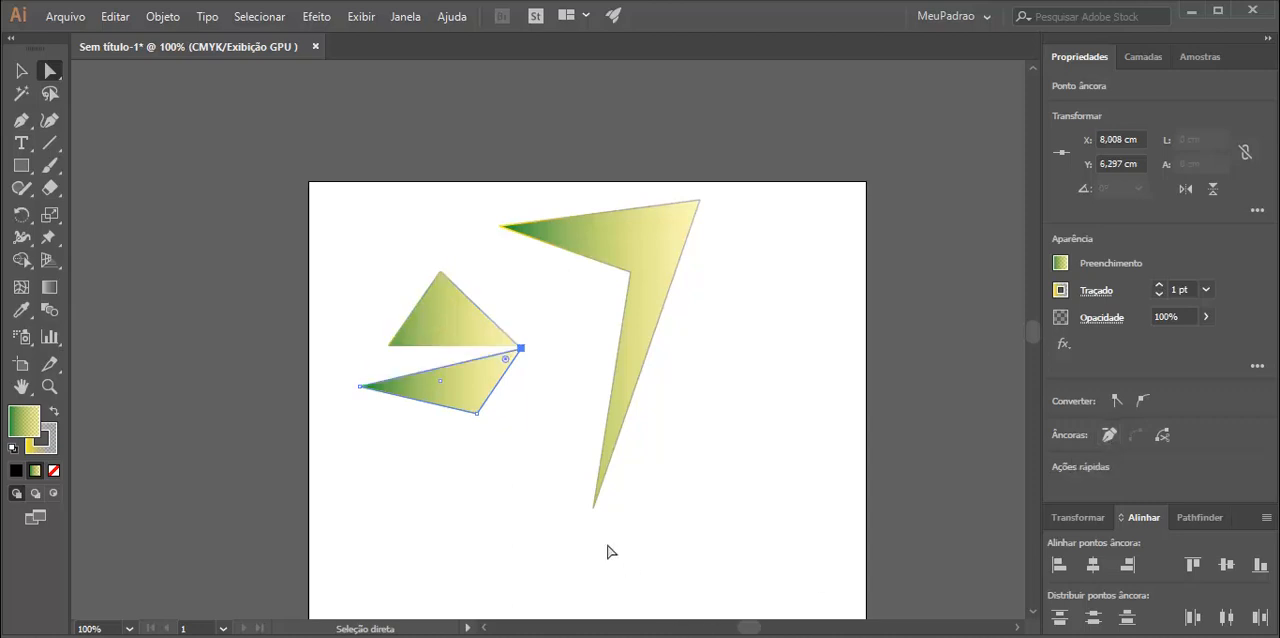
key(ctrl+z)
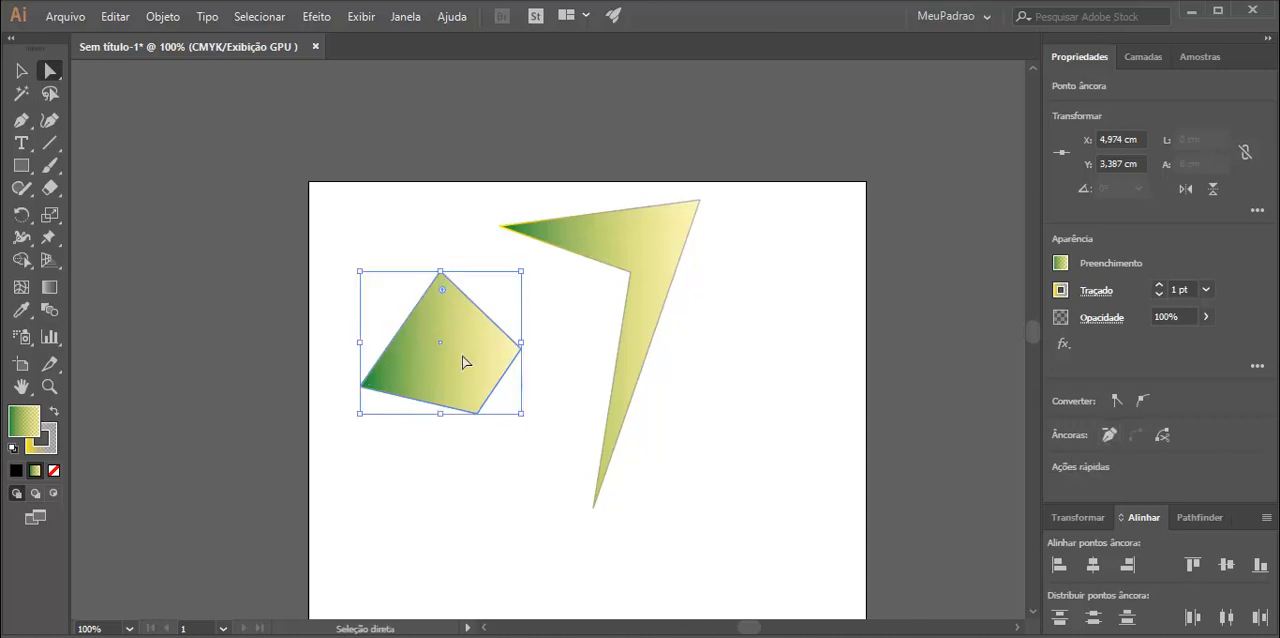
drag(359, 387, 361, 389)
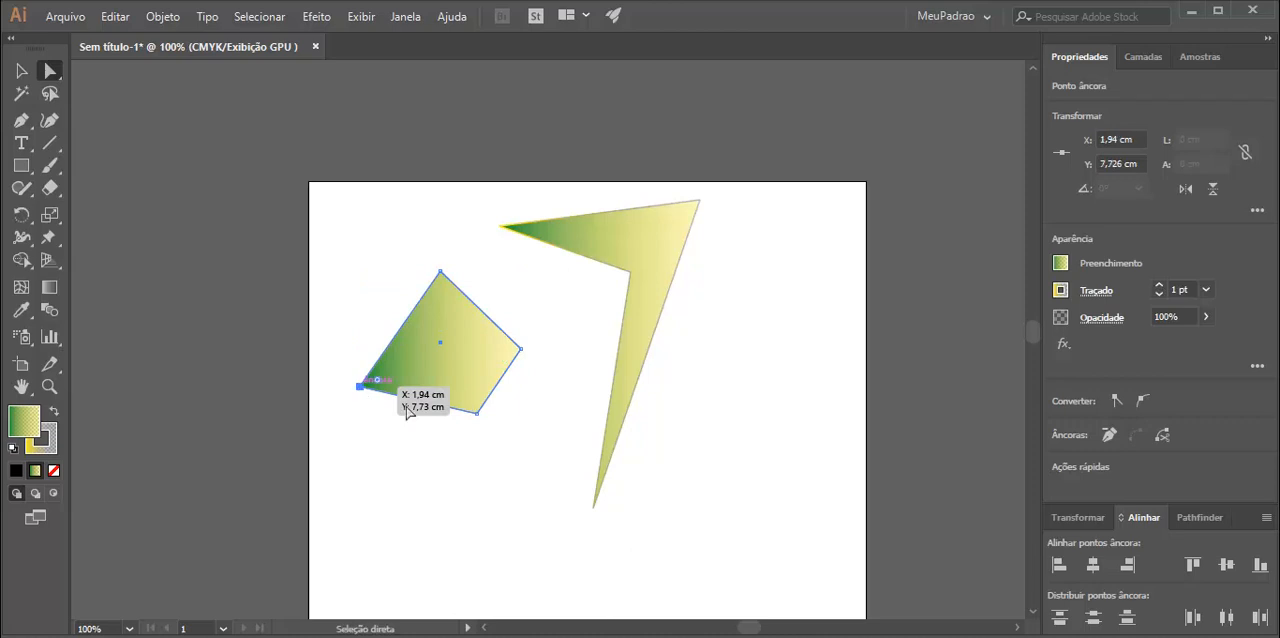
click(1107, 437)
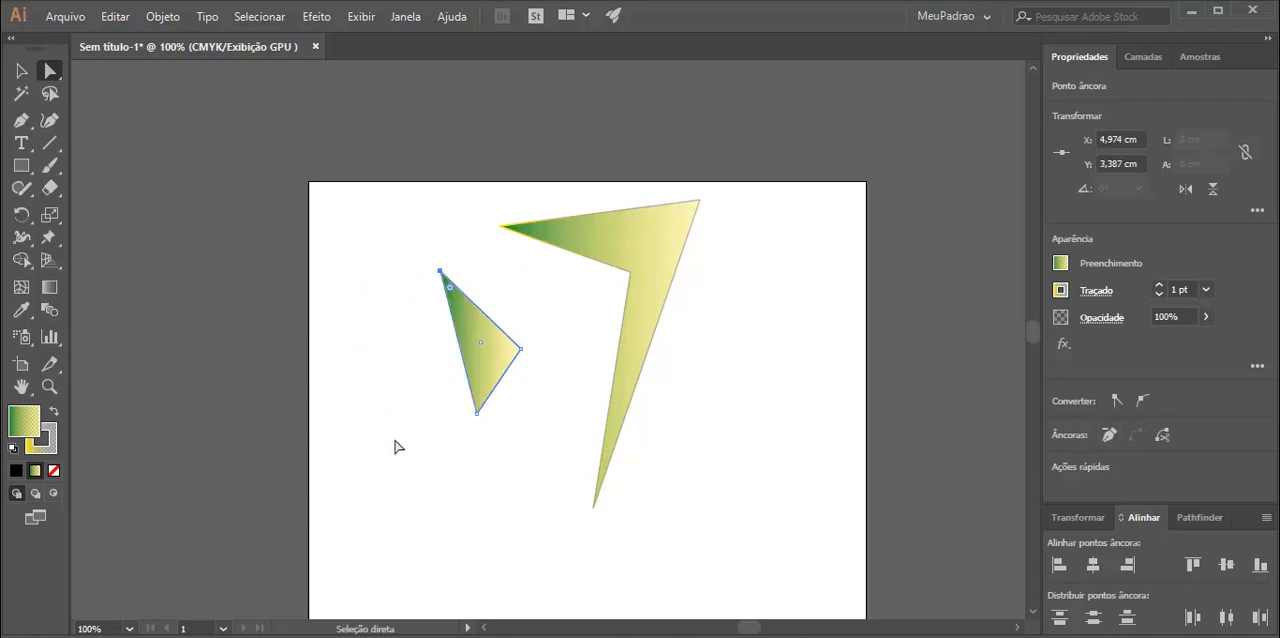
Reshape the triangle by moving each of its three anchor points outward.
drag(440, 271, 340, 319)
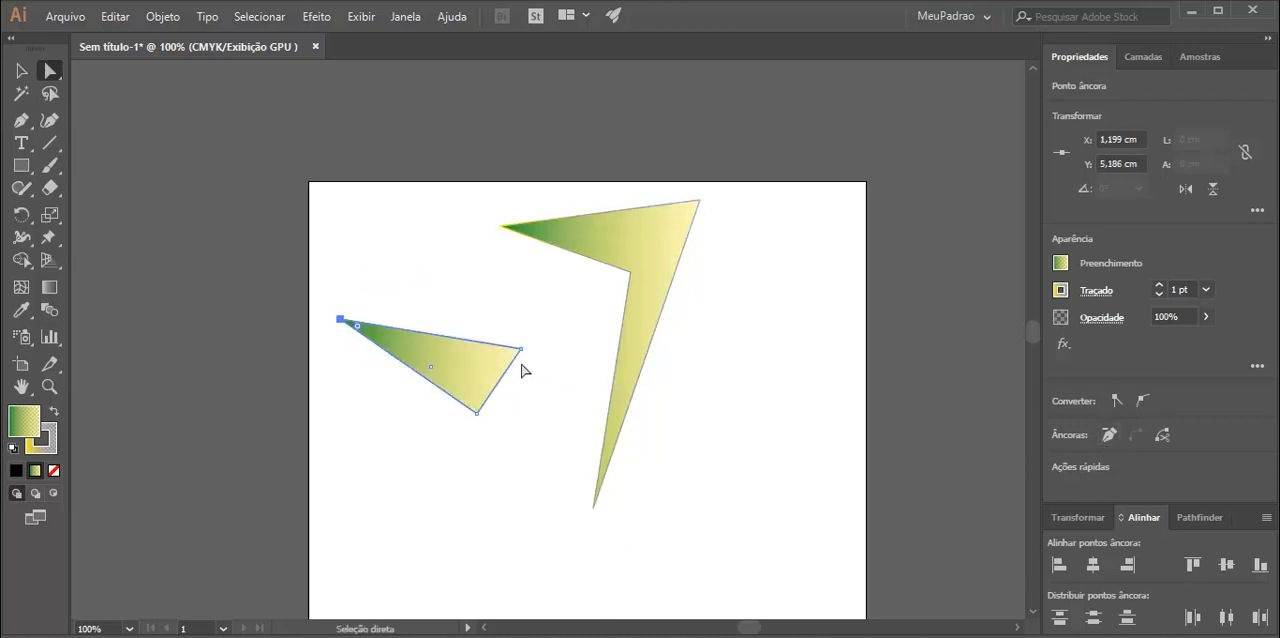
drag(520, 348, 573, 309)
drag(478, 414, 390, 408)
drag(573, 310, 576, 385)
Remove the triangle's rightmost anchor to leave a straight line, and reposition both line ends so it slopes upward to the right.
click(1109, 434)
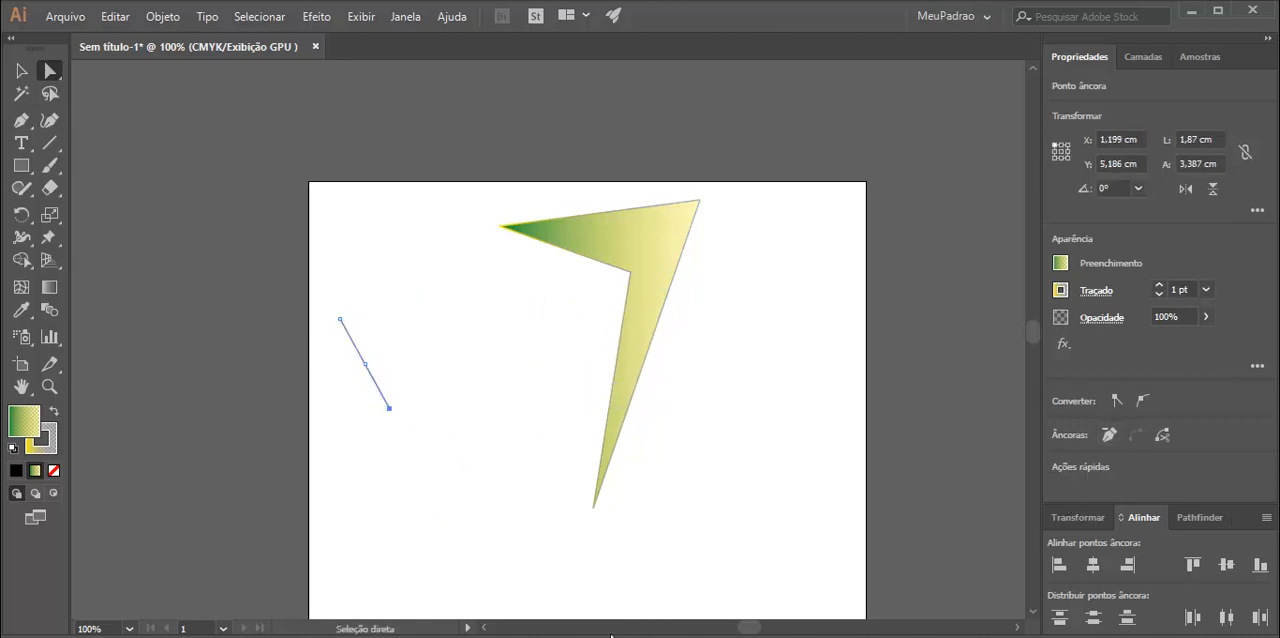
drag(389, 410, 511, 384)
drag(340, 319, 340, 462)
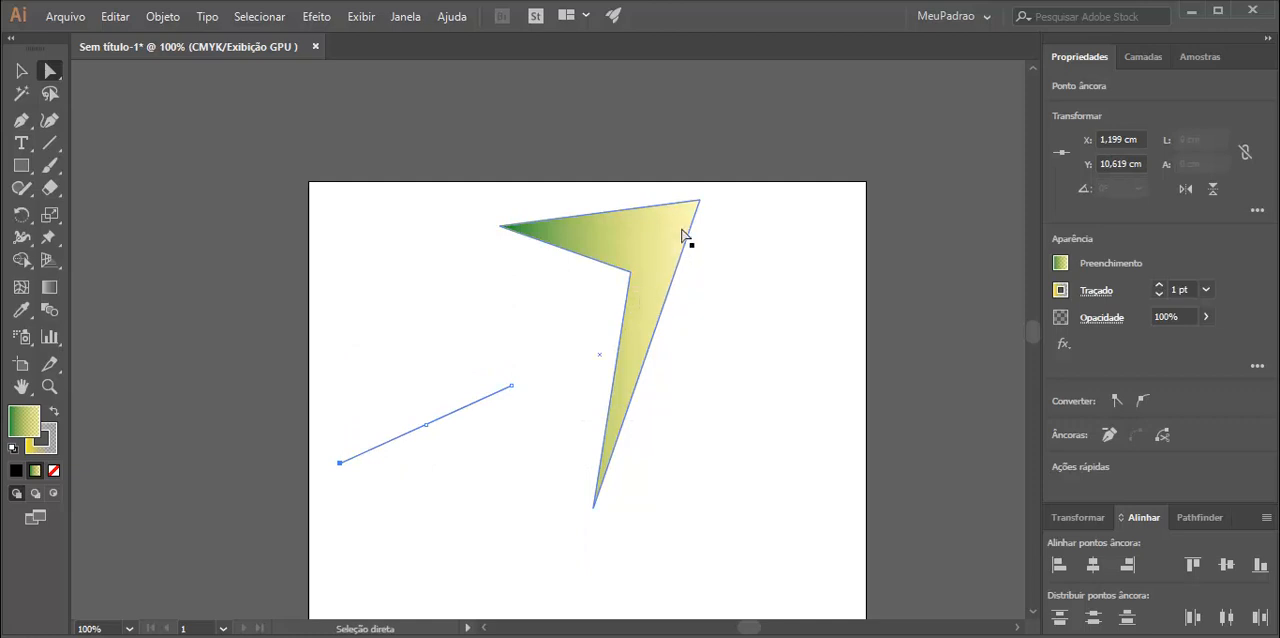
Move the arrowhead shape and reshape it into a long angled form by repositioning its tips and inner corner anchor.
click(700, 203)
drag(706, 206, 742, 268)
drag(551, 290, 460, 272)
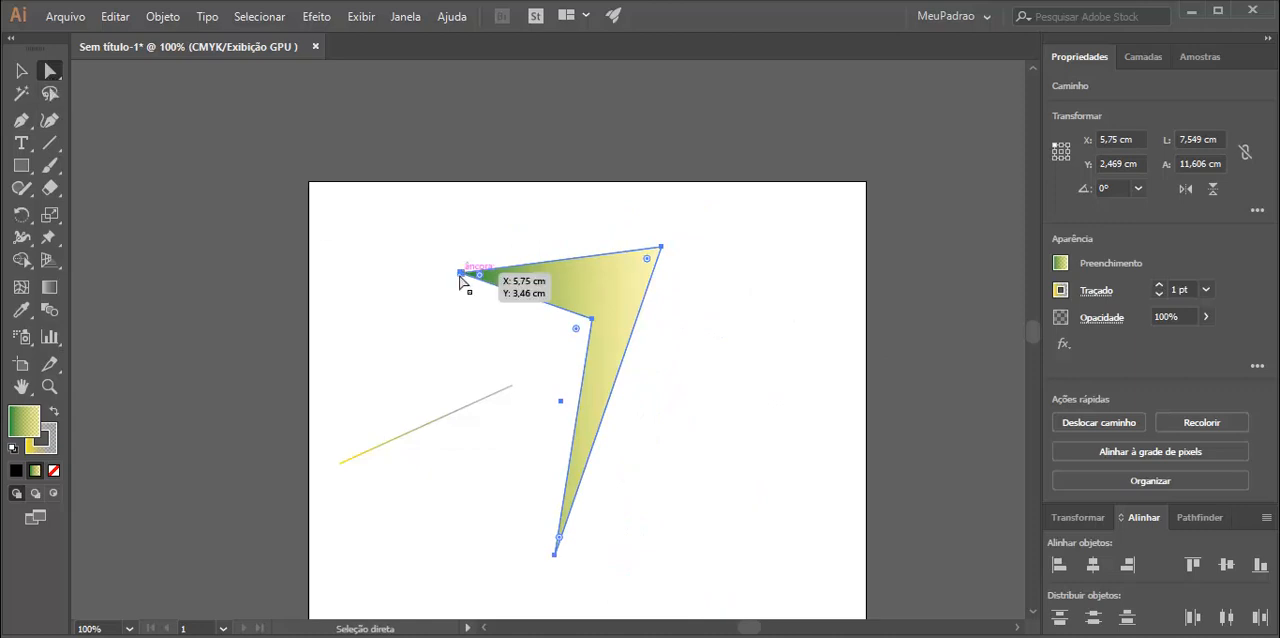
drag(460, 278, 399, 309)
drag(593, 320, 779, 219)
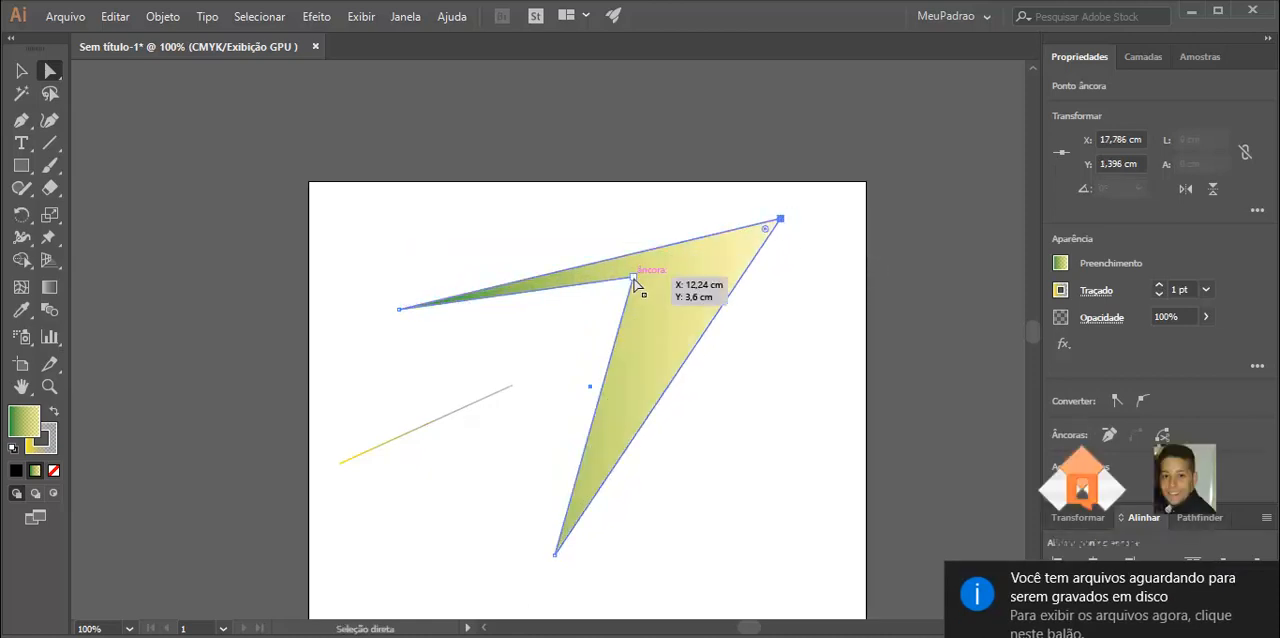
drag(633, 277, 711, 266)
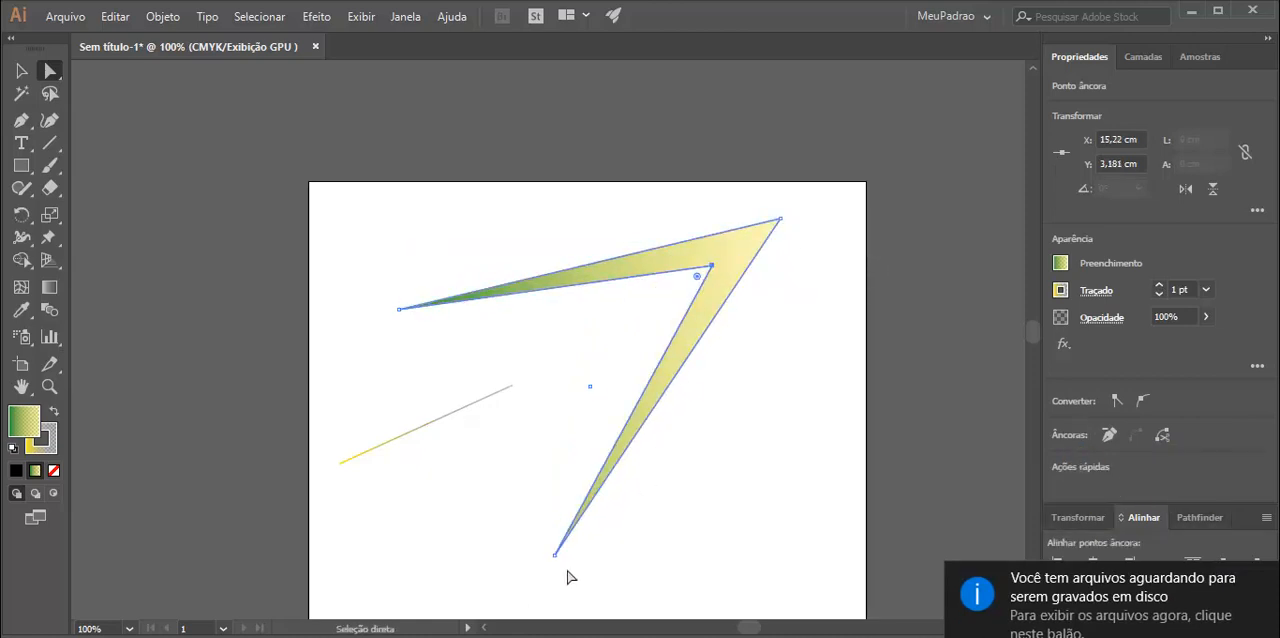
drag(557, 560, 760, 498)
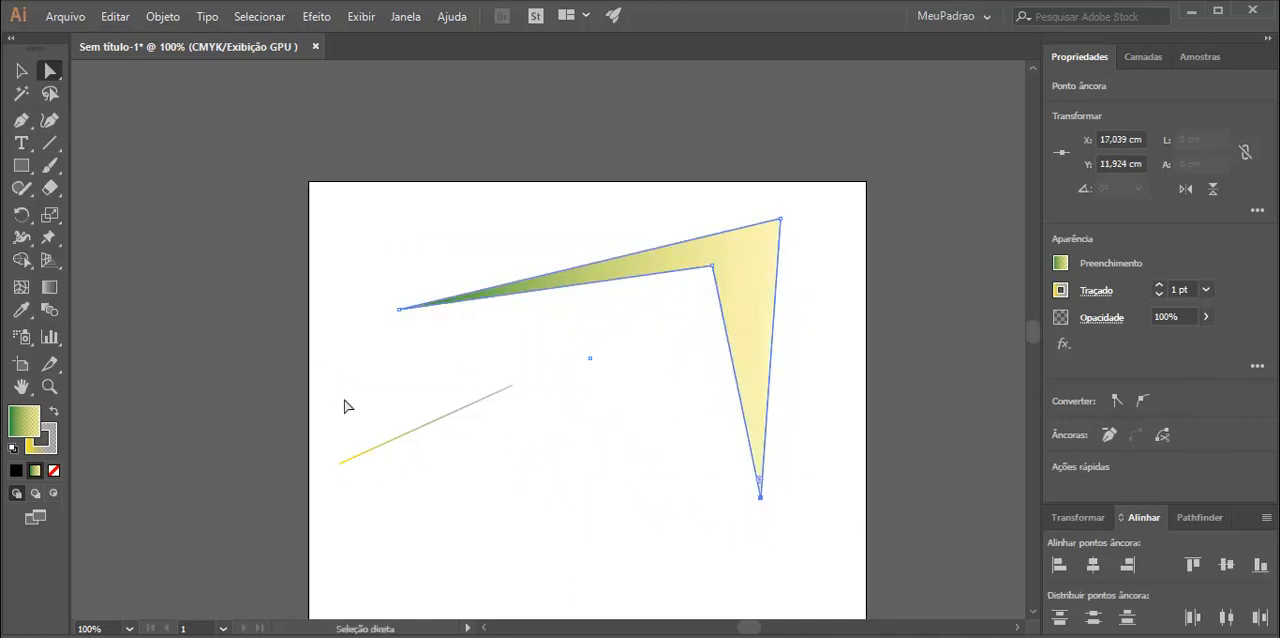
Select all the artwork on the artboard and delete it.
click(21, 70)
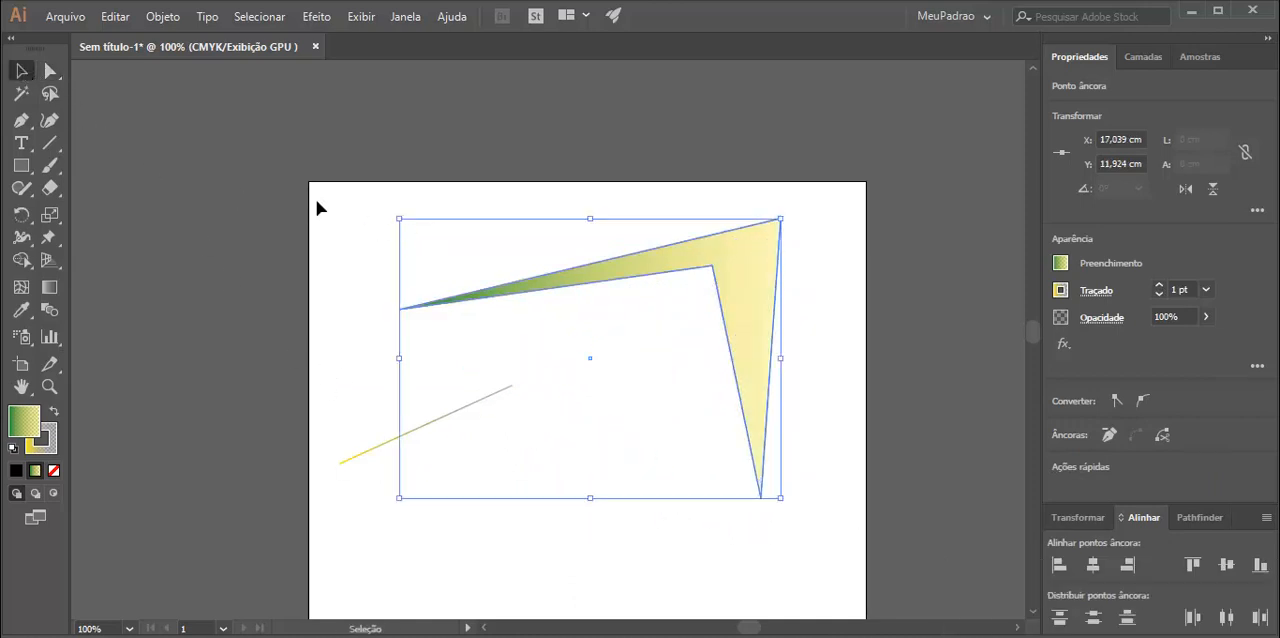
scroll(886, 556, right, 3)
key(ctrl+a)
key(Delete)
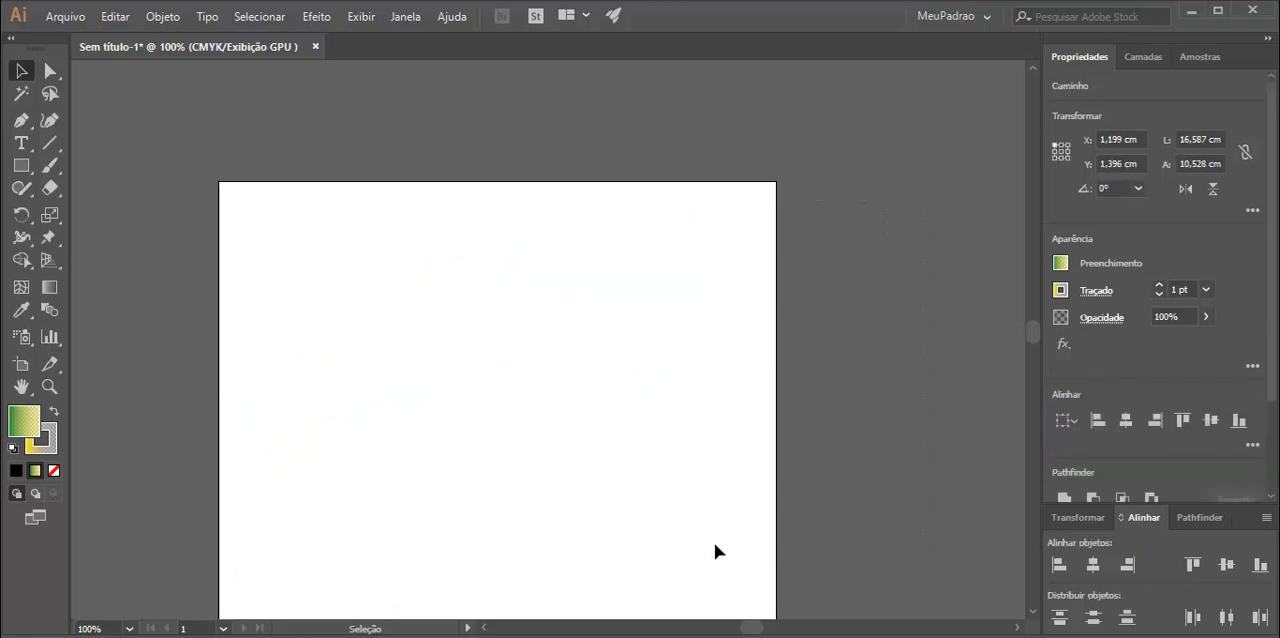
Draw a gradient square about 2.28 by 2.28 cm in the upper part of the empty artboard.
click(21, 165)
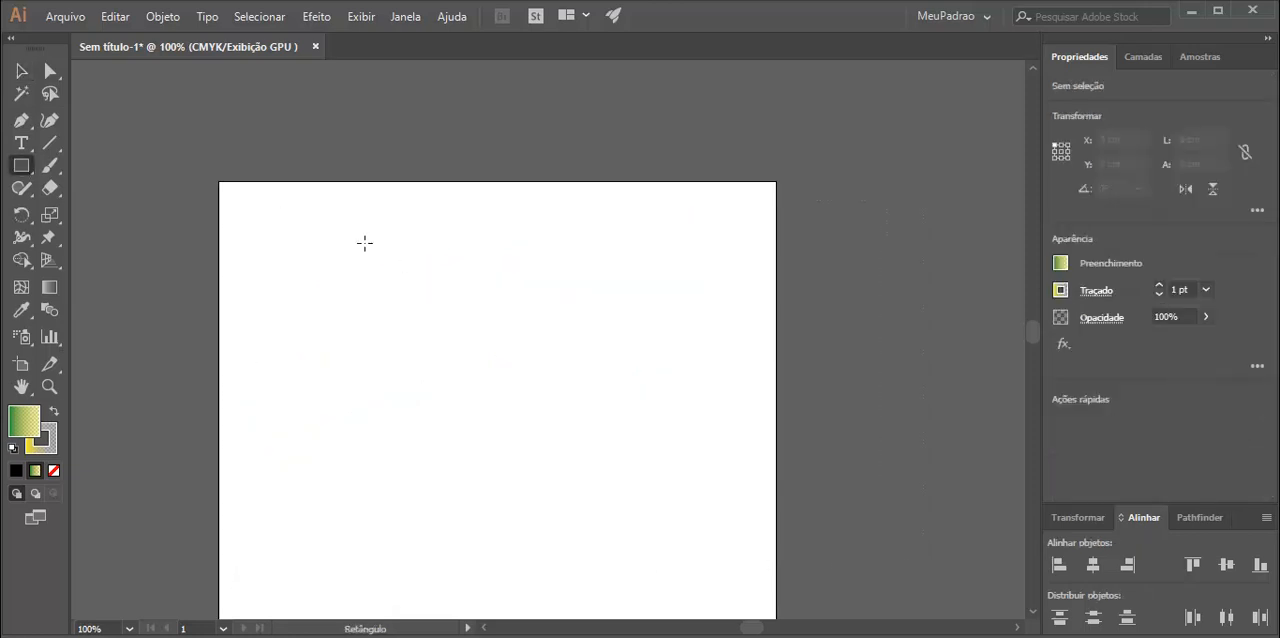
mouse_move(365, 243)
mouse_down()
mouse_move(443, 300)
mouse_move(478, 362)
mouse_move(390, 278)
mouse_move(472, 336)
mouse_move(411, 284)
mouse_move(449, 309)
mouse_move(497, 266)
mouse_move(503, 303)
mouse_move(406, 296)
mouse_move(491, 363)
mouse_move(425, 304)
mouse_up()
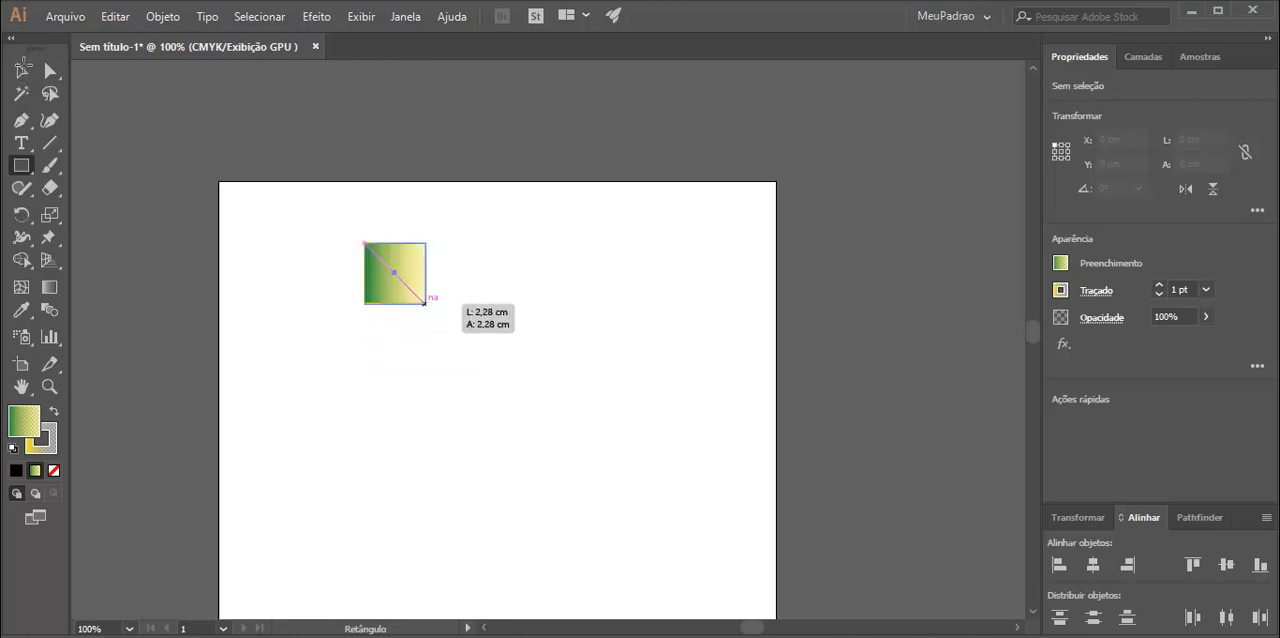
Duplicate the gradient square into ten copies scattered in a partly overlapping cluster across the upper part of the artboard.
click(22, 74)
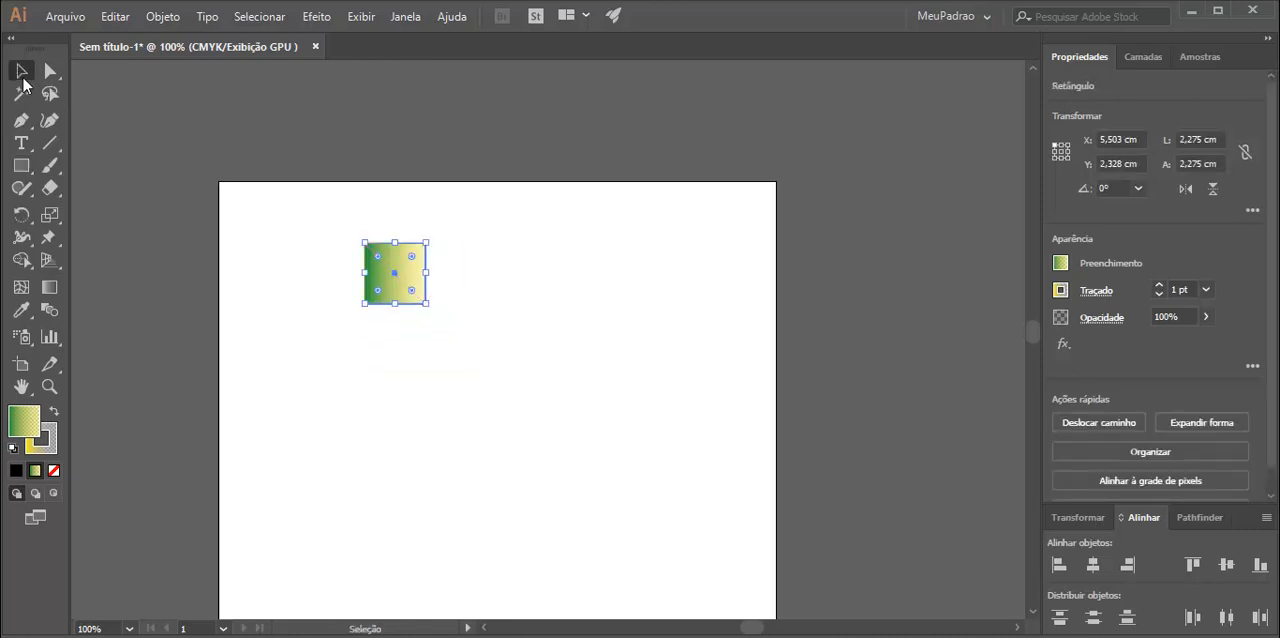
alt+drag(407, 277, 511, 331)
alt+drag(511, 331, 400, 390)
alt+drag(404, 393, 561, 356)
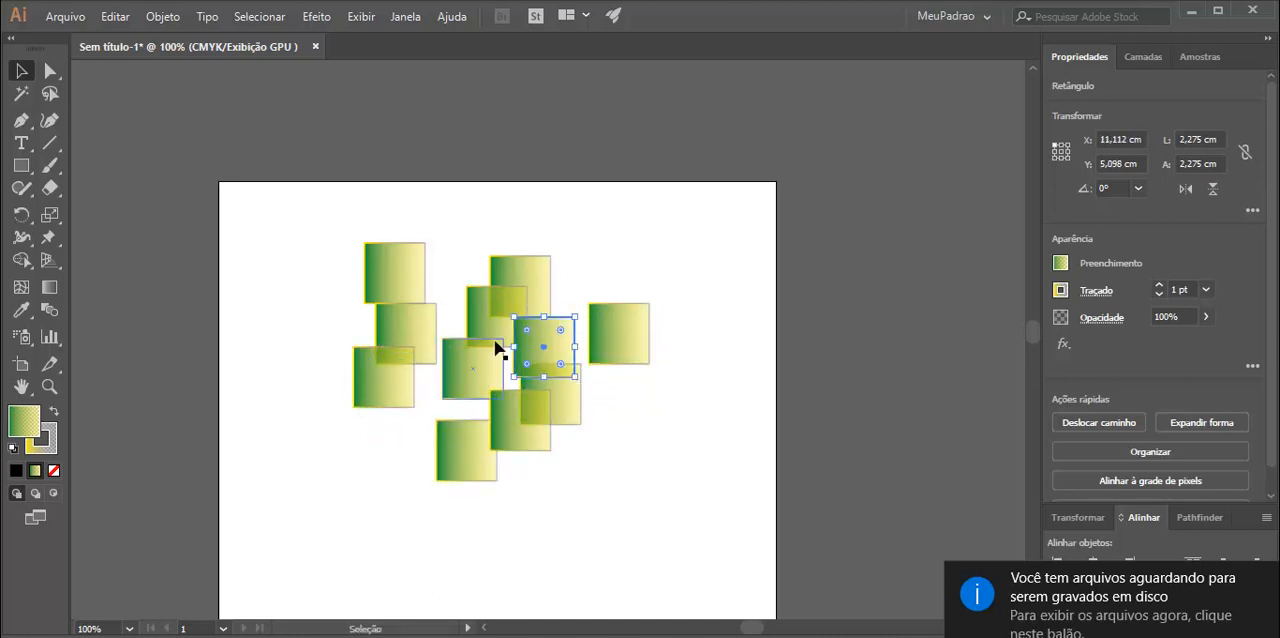
Select five of the gradient squares together, fill them with coral red E55A5A, and deselect them.
click(417, 325)
shift+click(487, 303)
shift+click(566, 351)
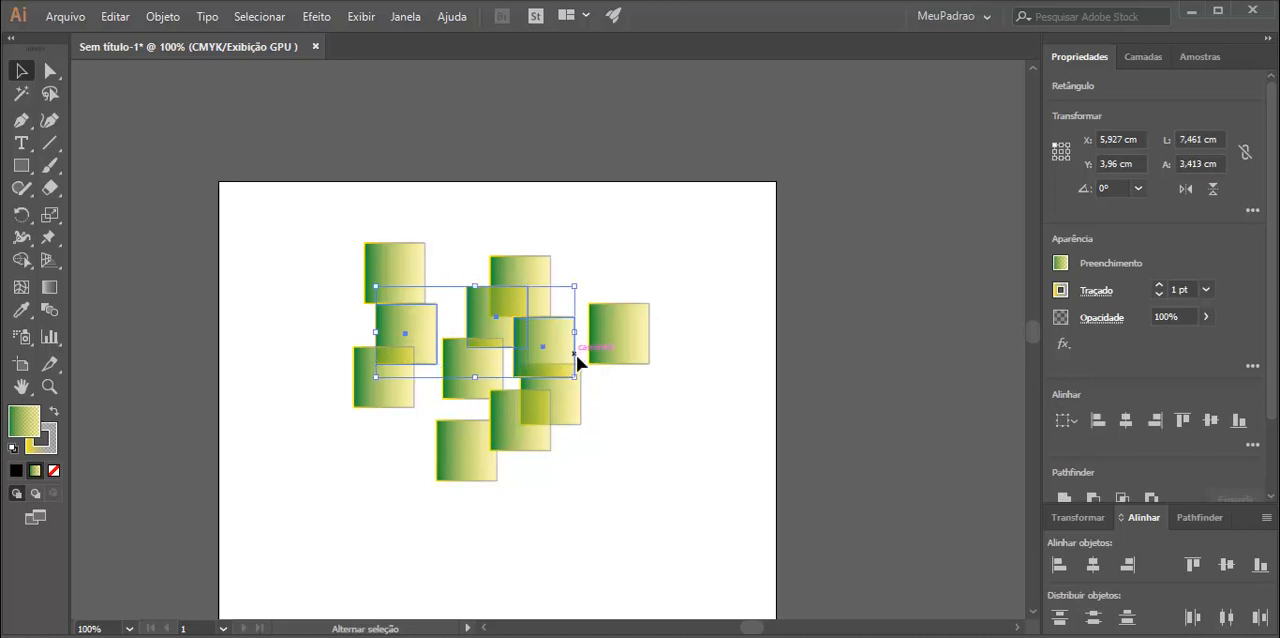
shift+click(503, 437)
shift+click(471, 466)
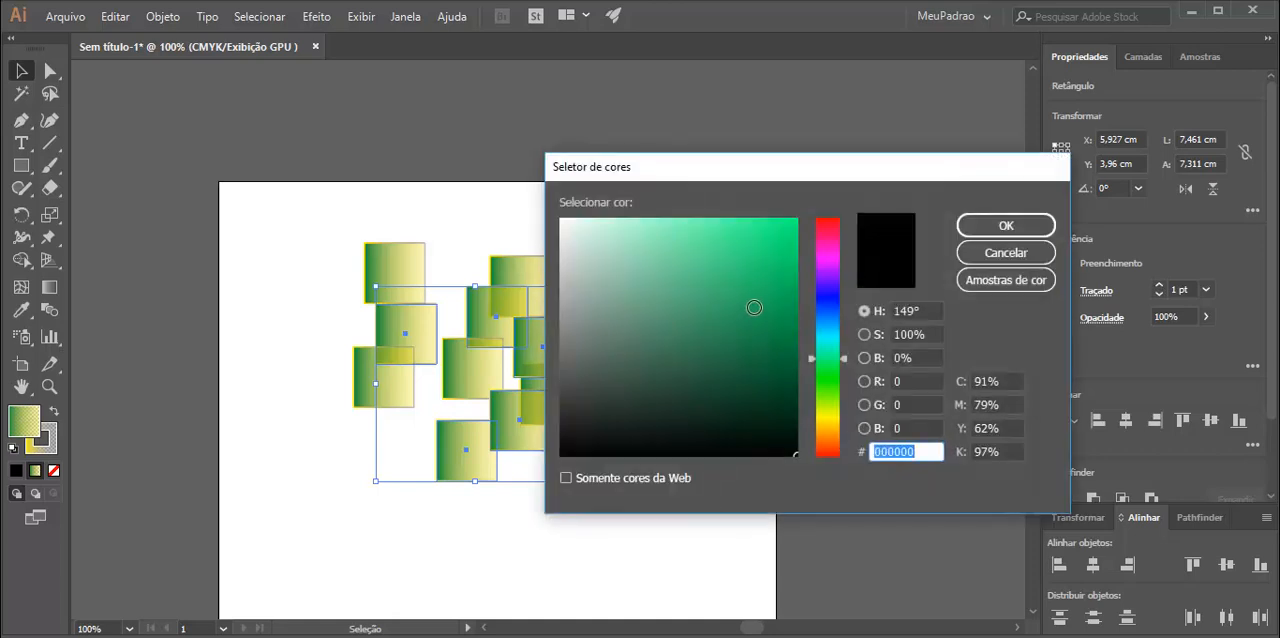
mouse_move(751, 303)
mouse_down()
mouse_move(751, 260)
mouse_move(652, 253)
mouse_move(710, 235)
mouse_up()
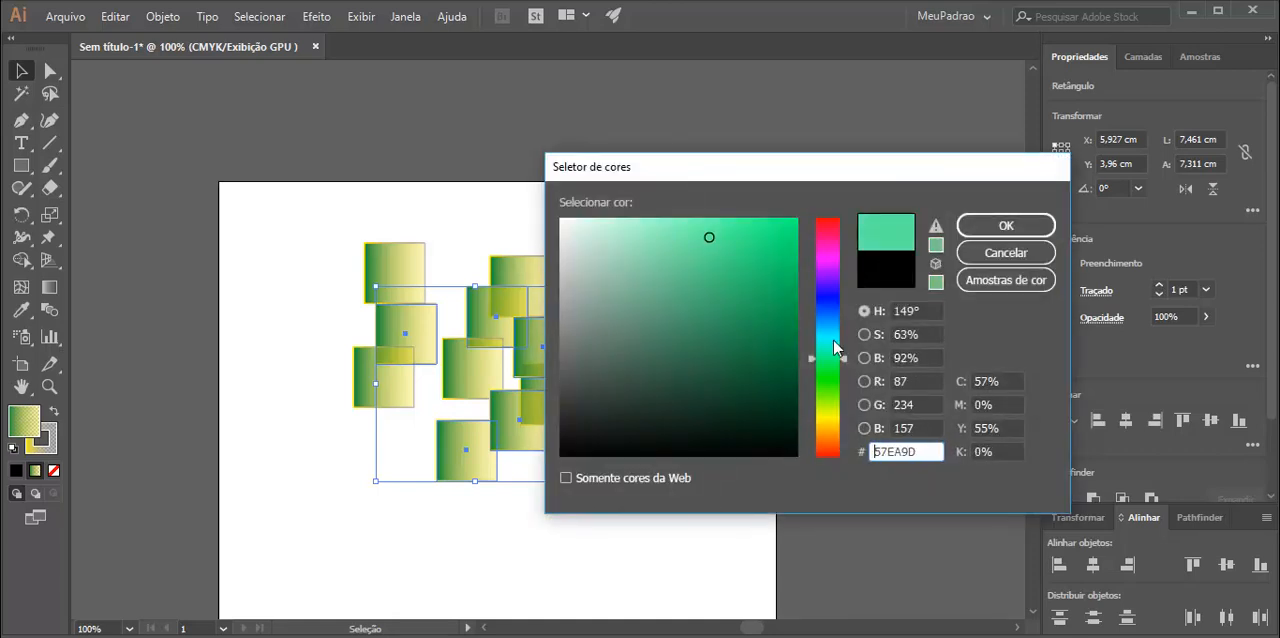
drag(834, 341, 831, 415)
drag(821, 281, 830, 225)
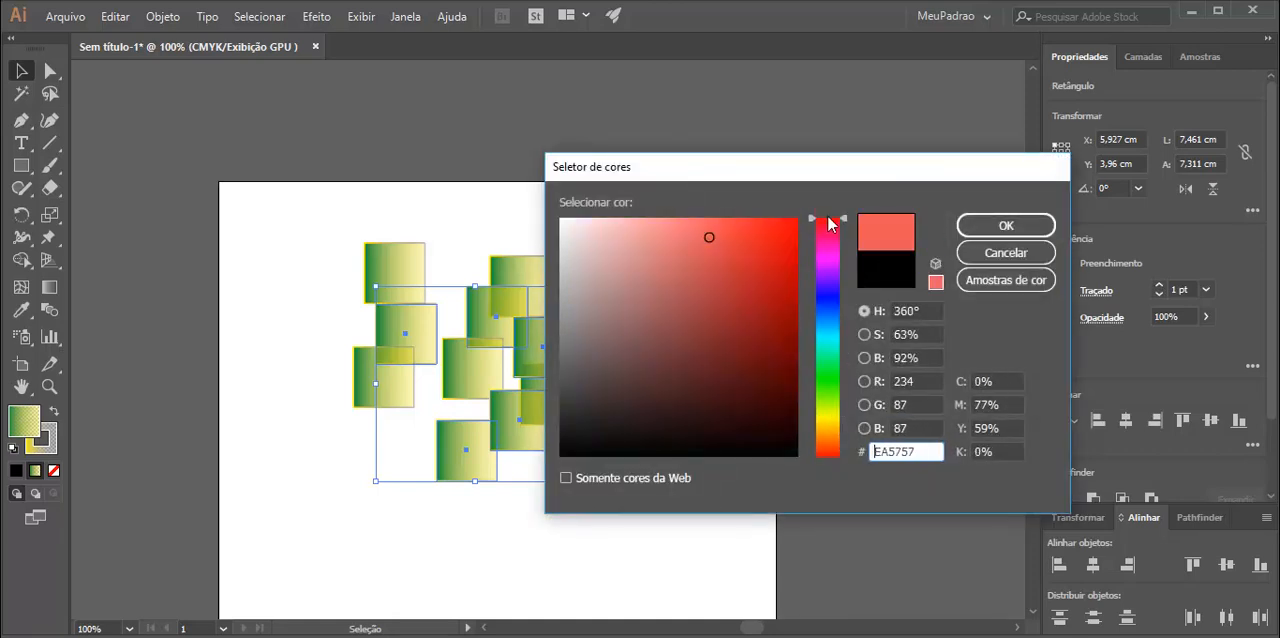
drag(709, 271, 706, 240)
click(1006, 225)
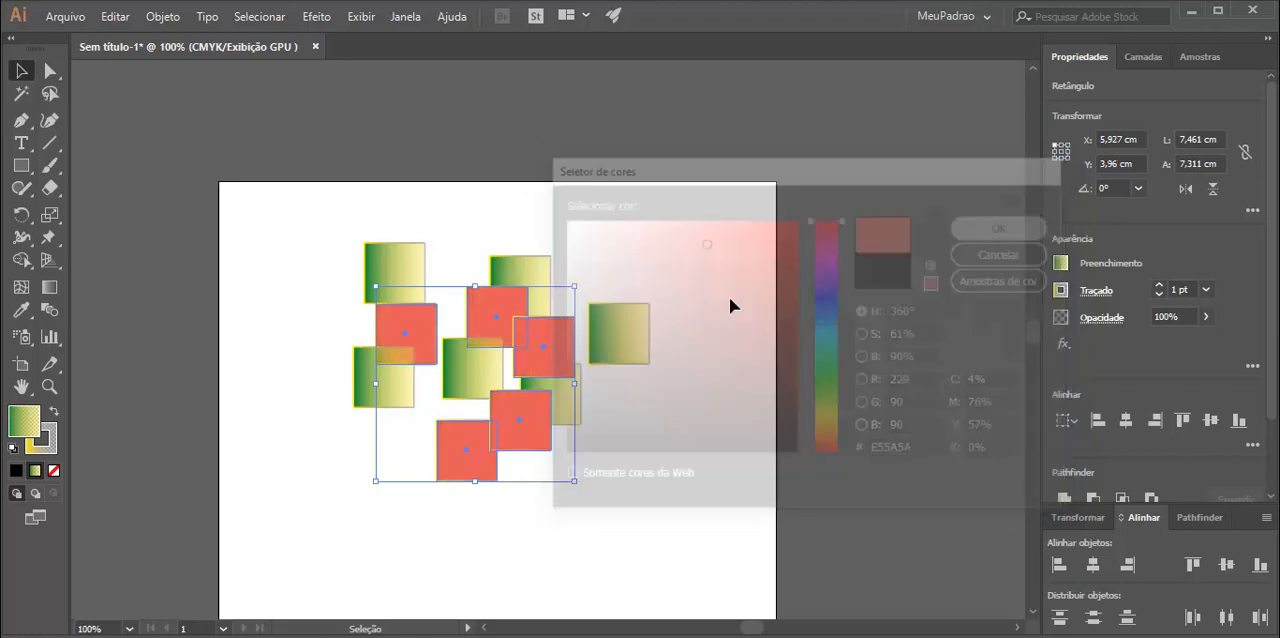
click(735, 290)
Fill the far-right, lower-left and top-middle gradient squares together with a solid yellow.
click(631, 351)
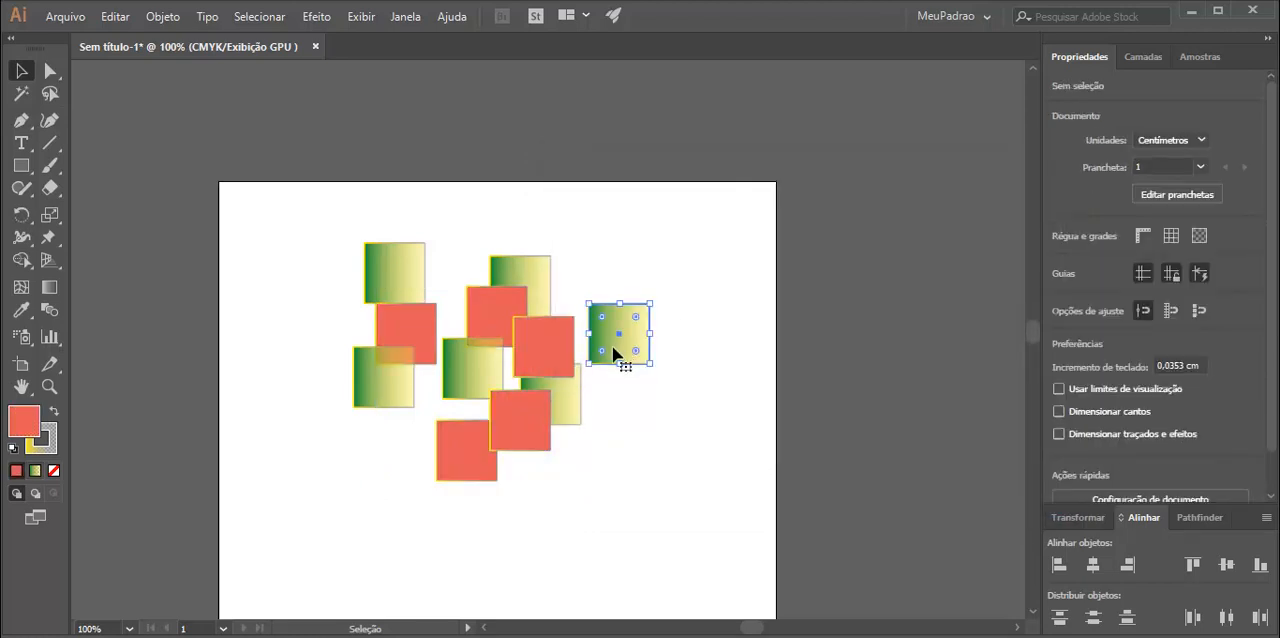
shift+click(374, 384)
shift+click(476, 384)
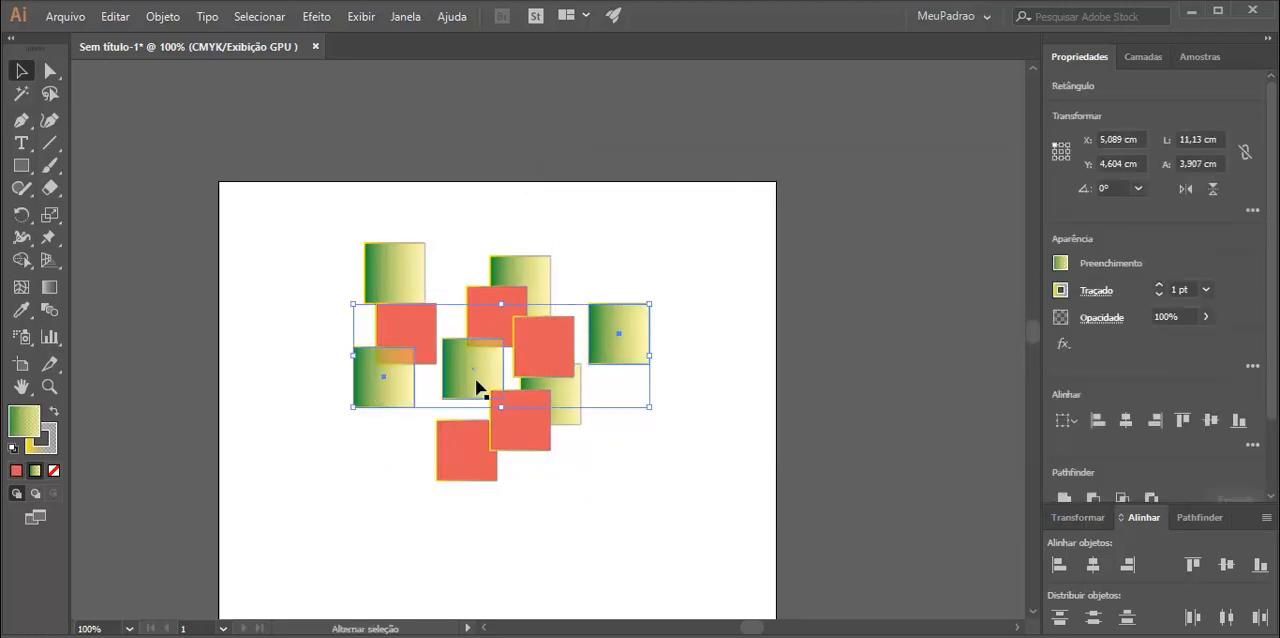
shift+click(536, 267)
double_click(34, 418)
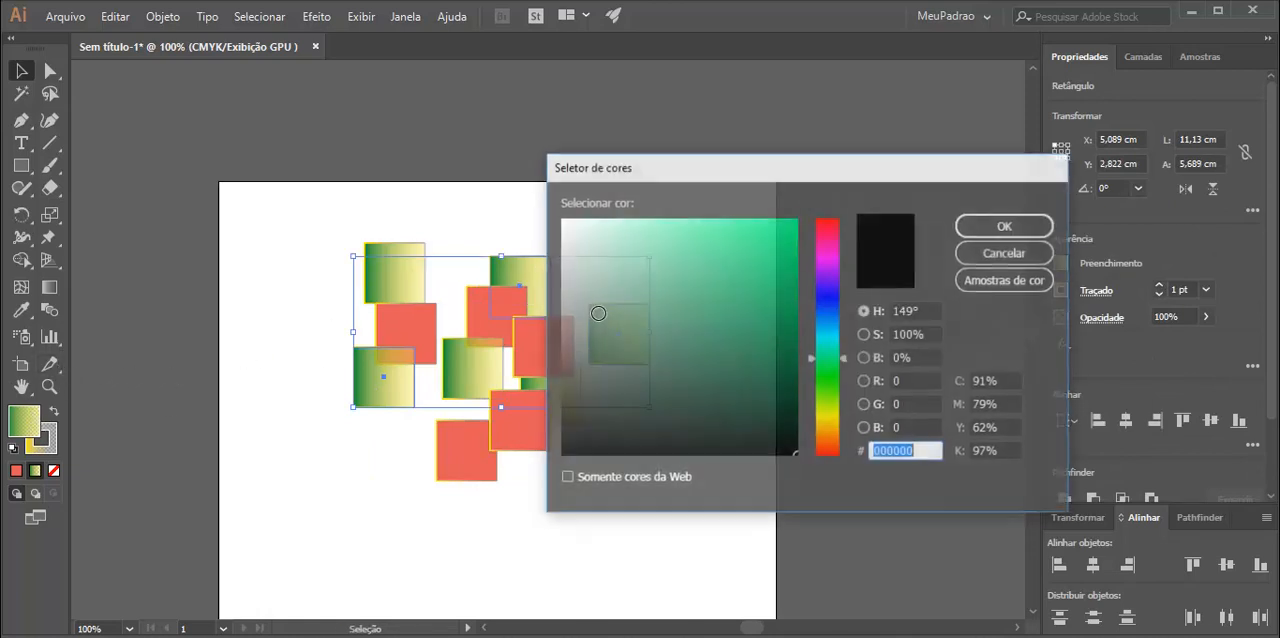
click(835, 414)
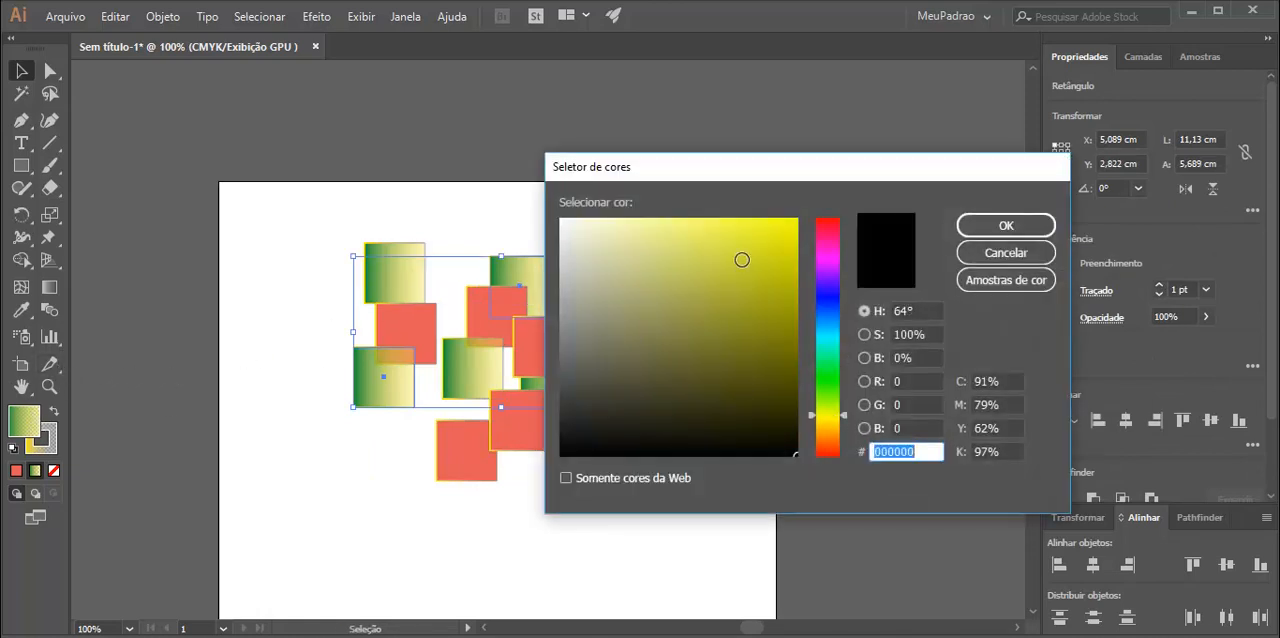
click(774, 226)
click(972, 226)
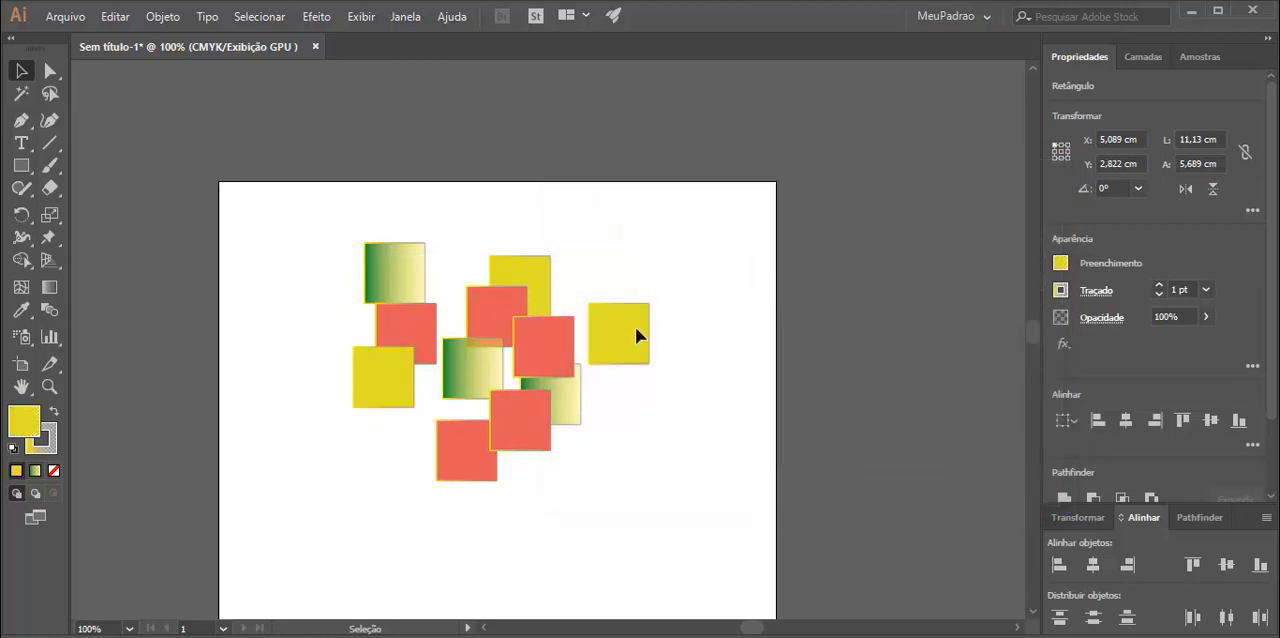
Fill the three remaining gradient squares together with a solid dark blue and deselect them.
click(571, 396)
shift+click(400, 276)
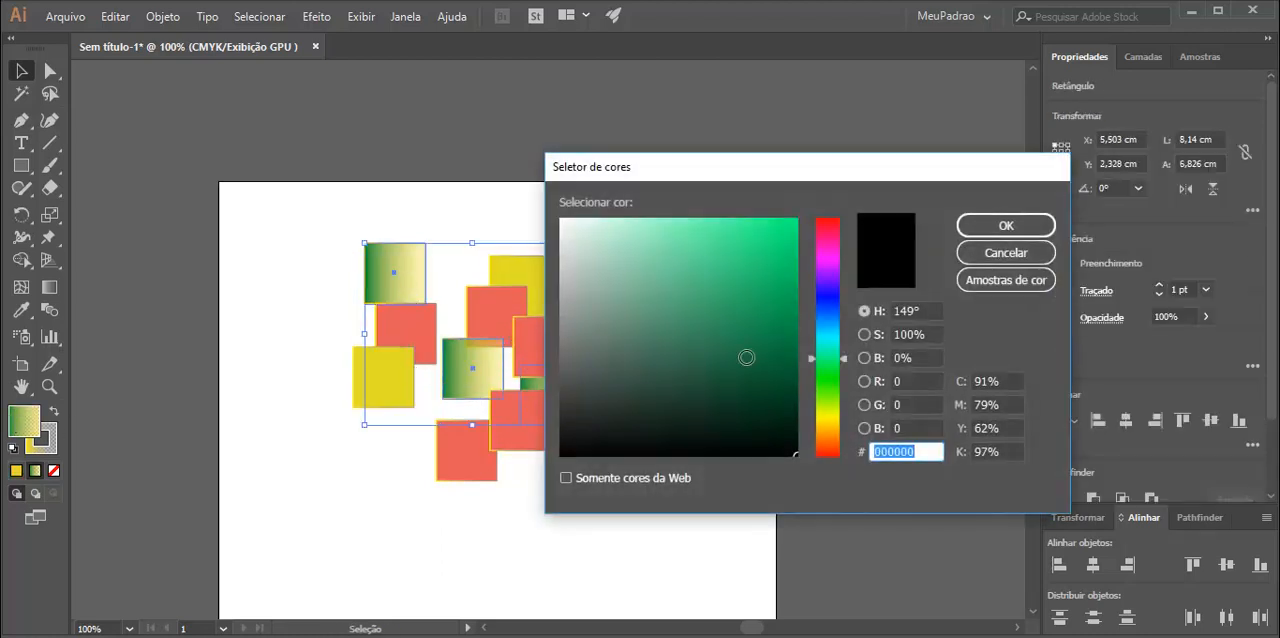
drag(823, 268, 830, 216)
click(838, 319)
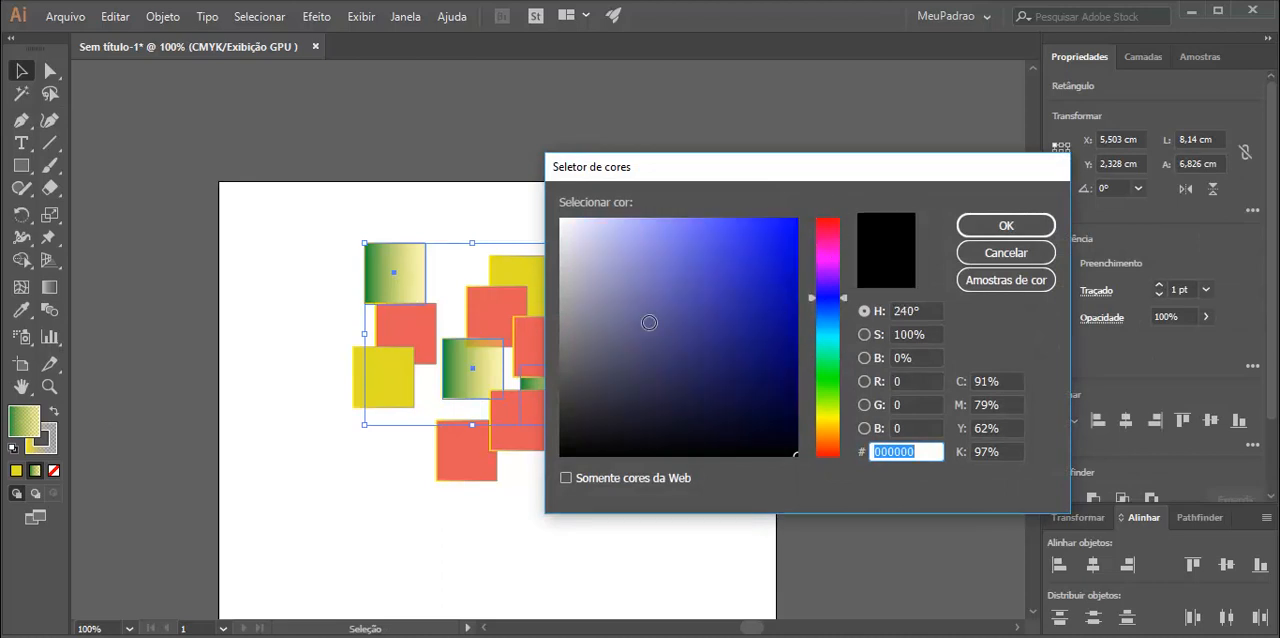
click(747, 261)
click(1006, 225)
click(545, 221)
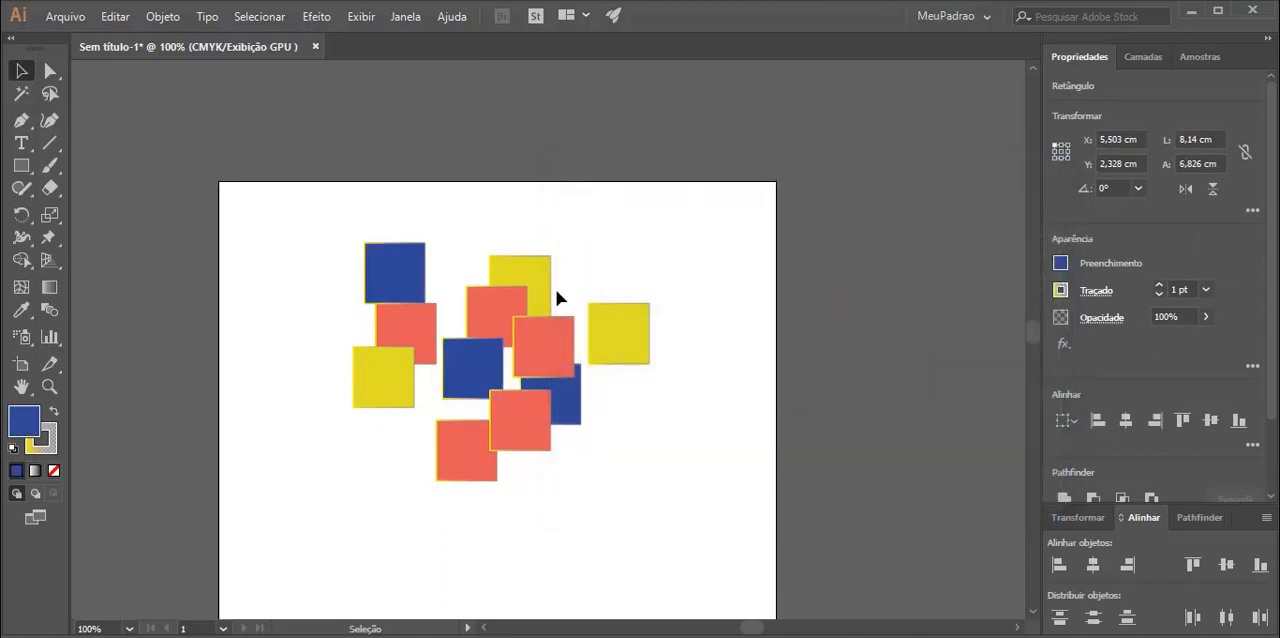
Select all the blue squares at once by their matching fill with the Magic Wand.
key(ctrl+plus)
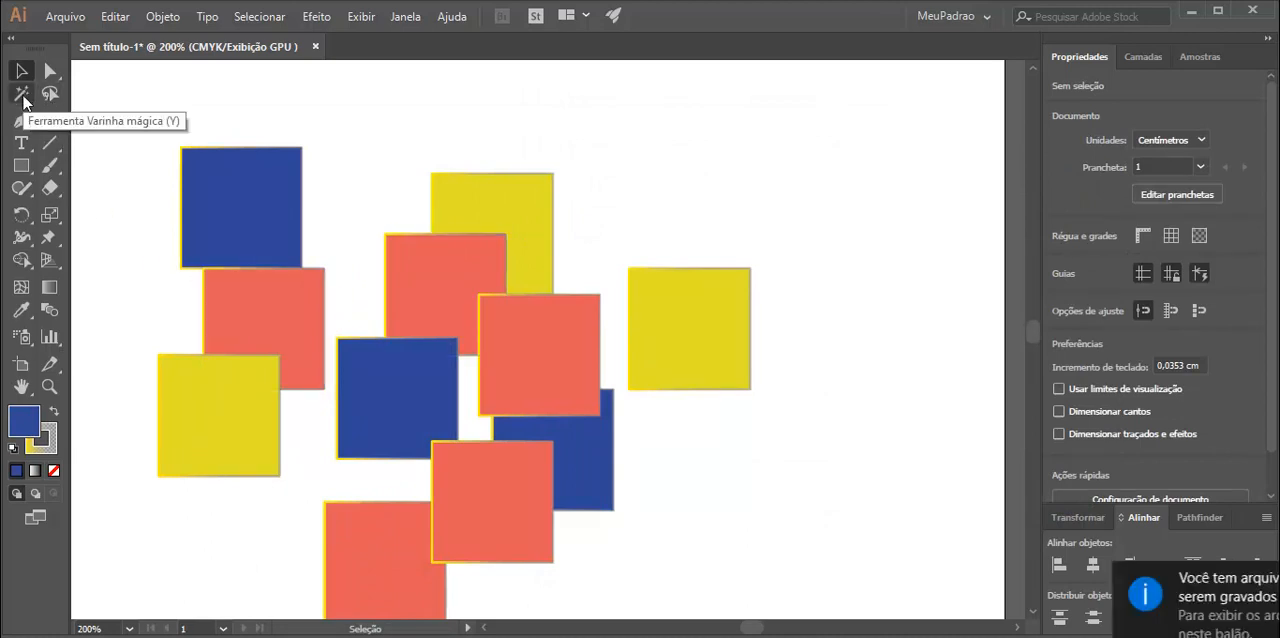
click(22, 95)
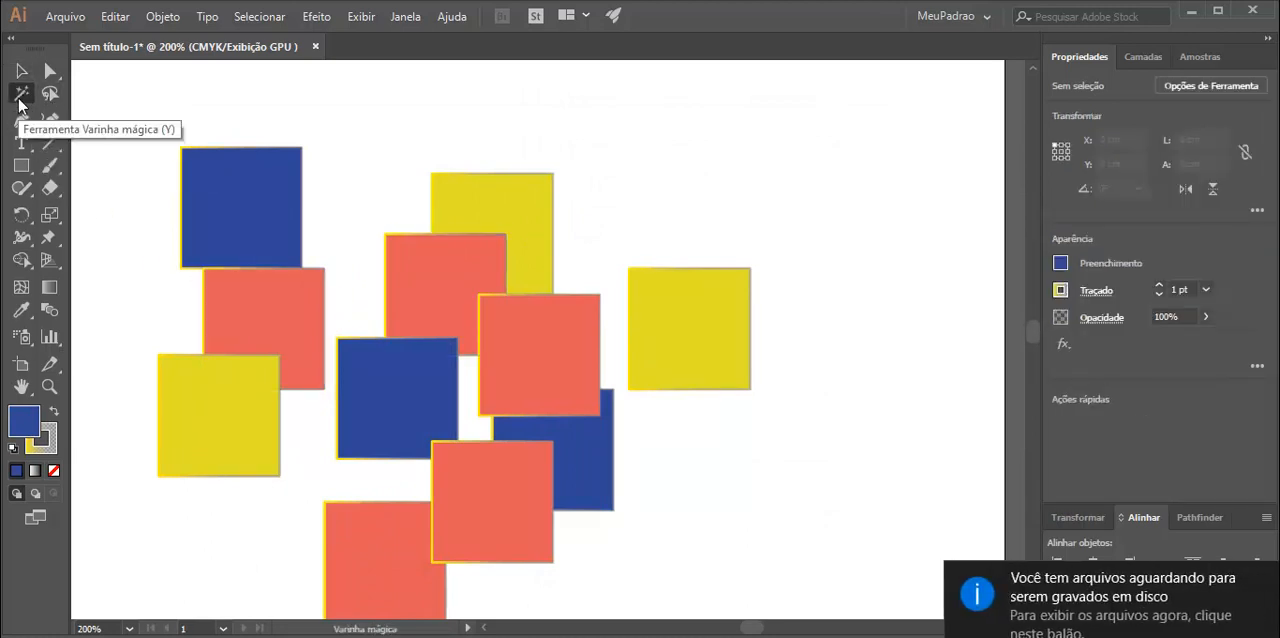
click(238, 218)
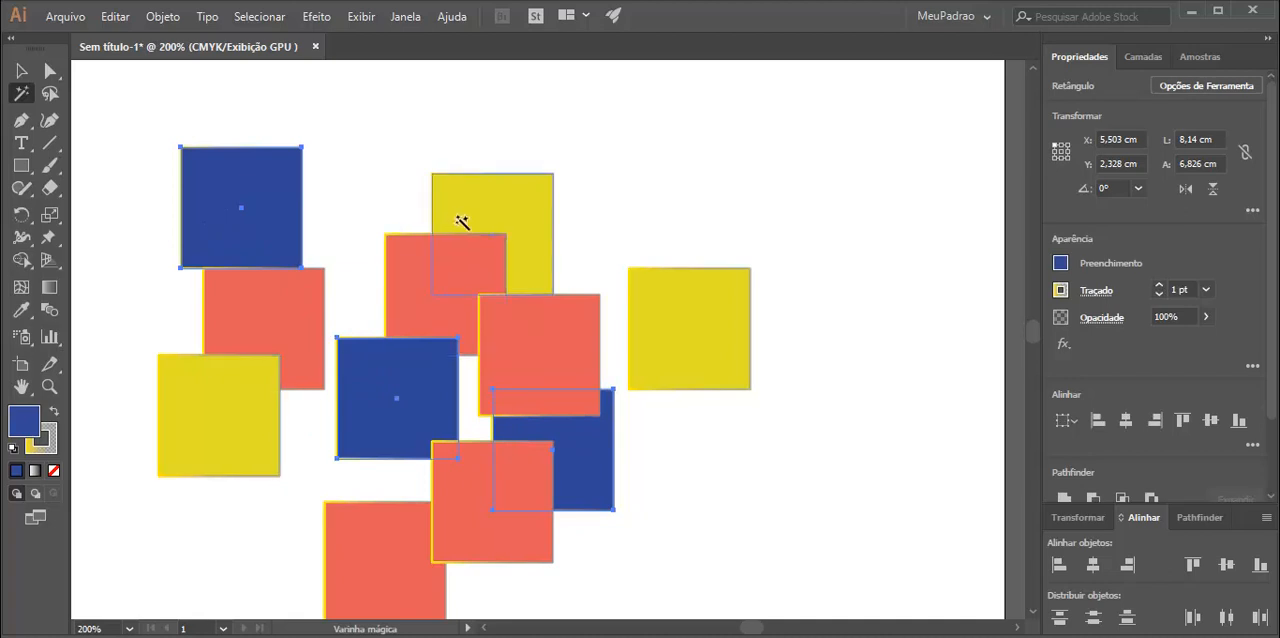
Select all the yellow squares with the Magic Wand, shift them together slightly right and down, and deselect them.
click(730, 384)
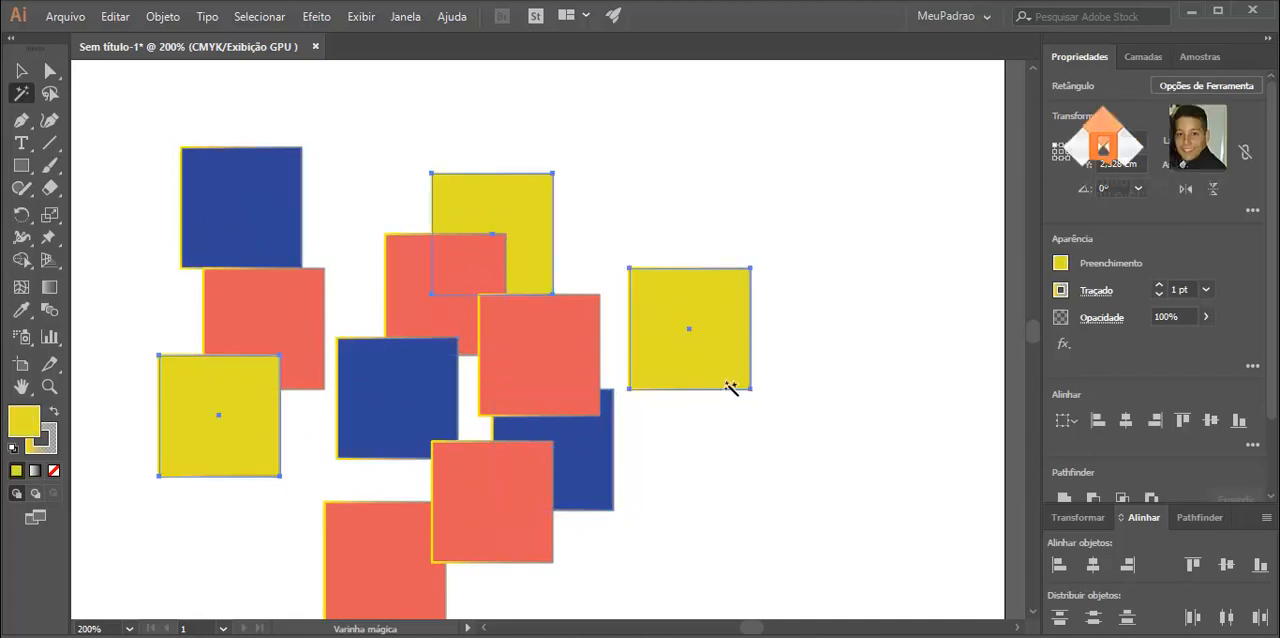
click(21, 70)
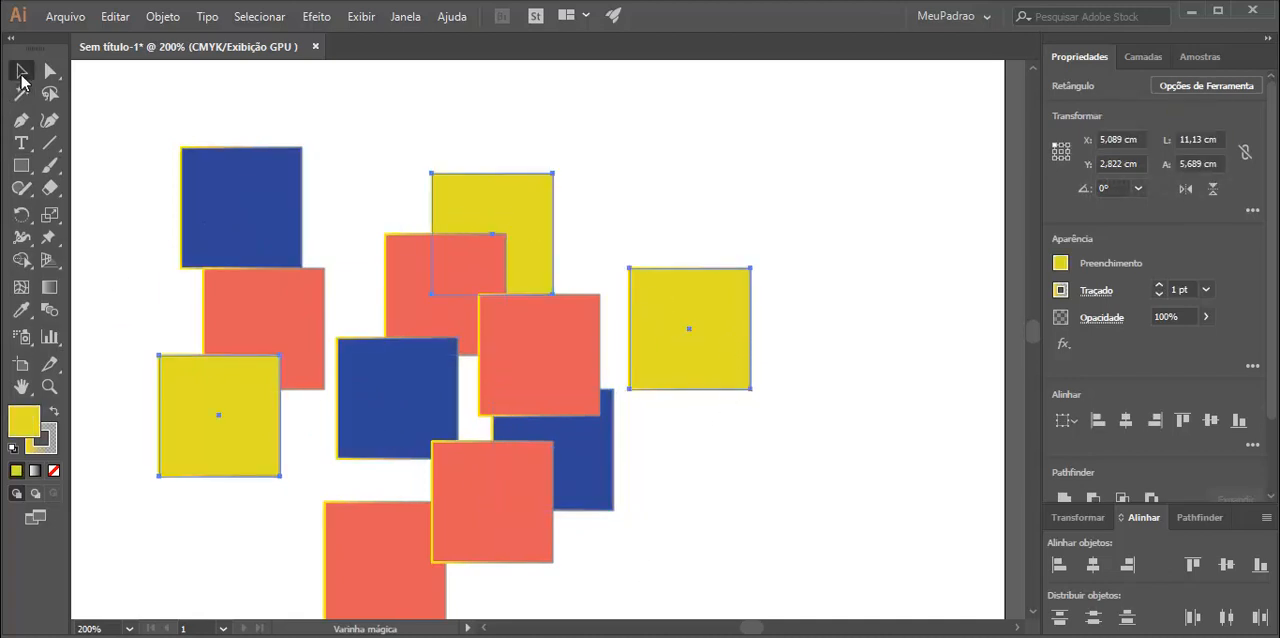
mouse_move(507, 204)
mouse_down()
mouse_move(523, 204)
mouse_move(535, 228)
mouse_move(529, 206)
mouse_up()
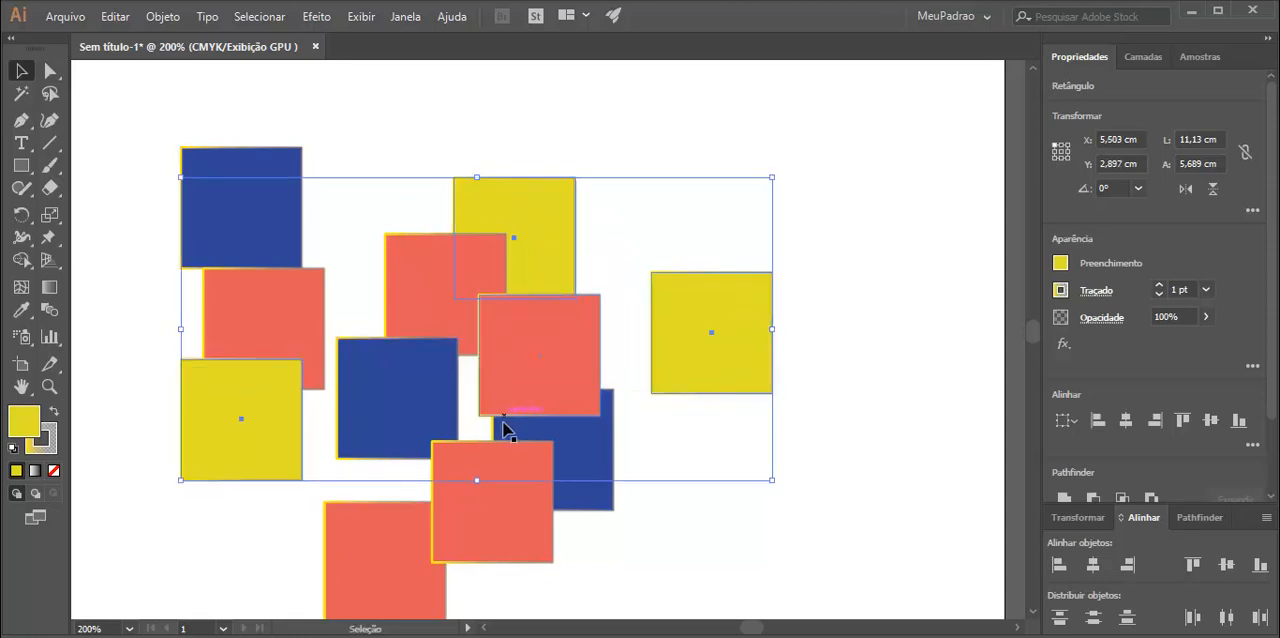
click(851, 447)
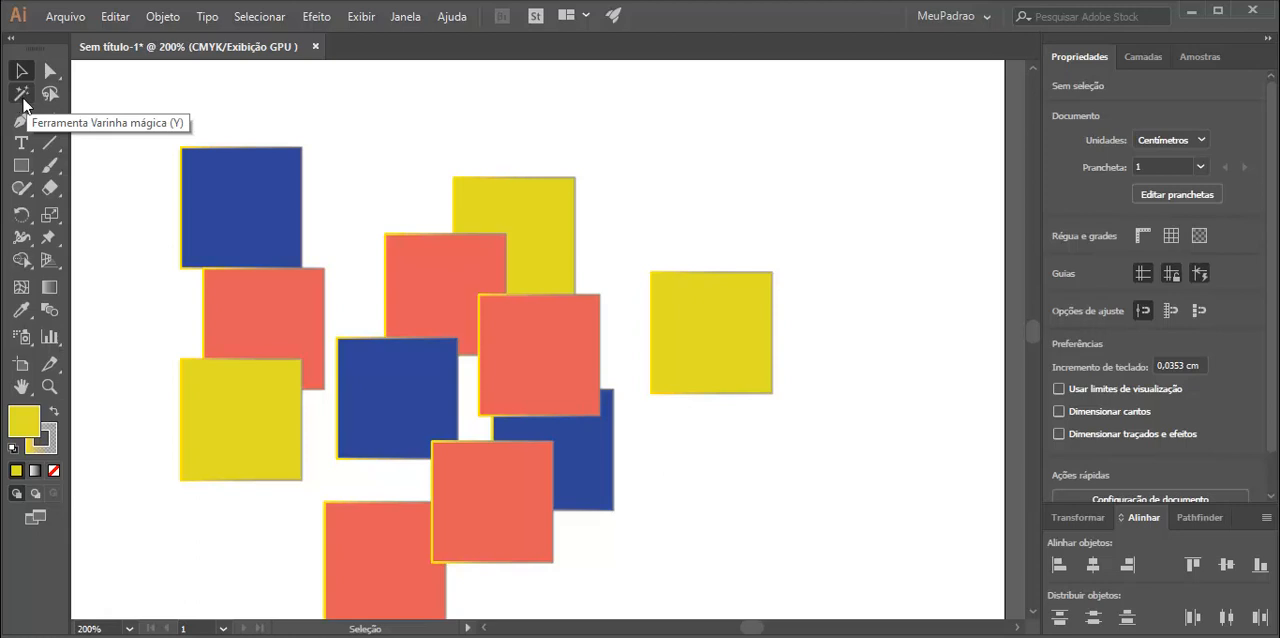
Select different groups of squares with freehand Lasso paths across the cluster, and clear the selection.
click(47, 101)
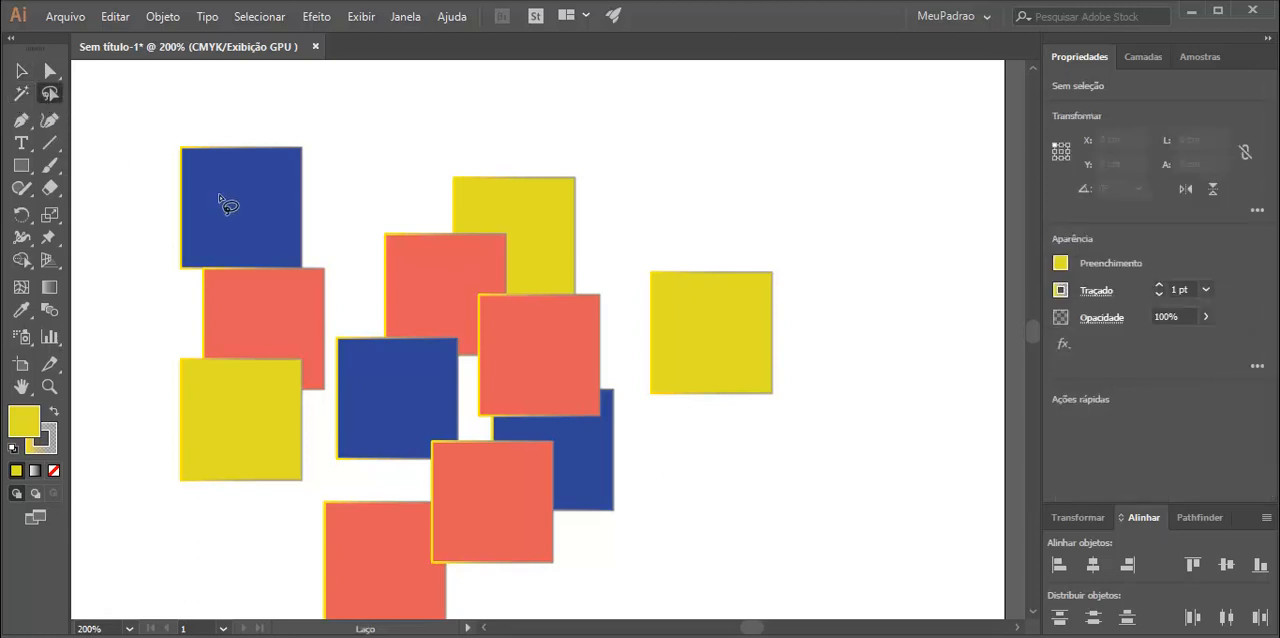
mouse_move(231, 200)
mouse_down()
mouse_move(309, 196)
mouse_move(335, 212)
mouse_move(367, 373)
mouse_move(384, 391)
mouse_move(541, 440)
mouse_move(639, 442)
mouse_move(676, 424)
mouse_move(720, 351)
mouse_move(650, 275)
mouse_move(563, 238)
mouse_up()
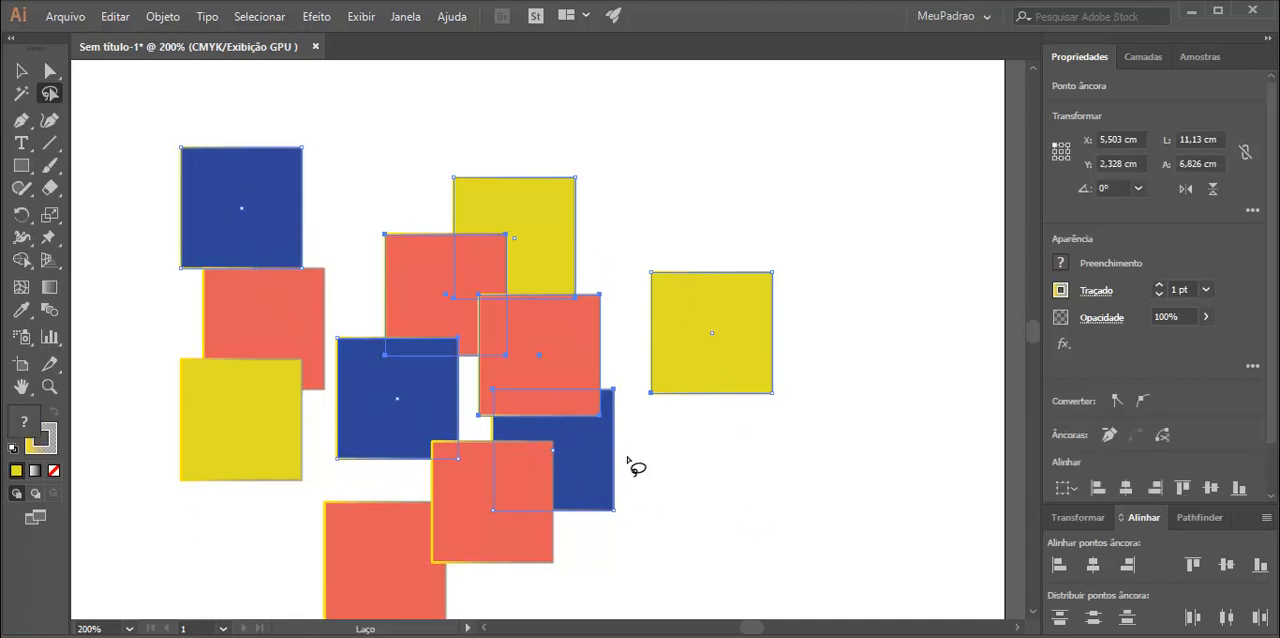
mouse_move(221, 96)
mouse_down()
mouse_move(241, 207)
mouse_move(240, 505)
mouse_up()
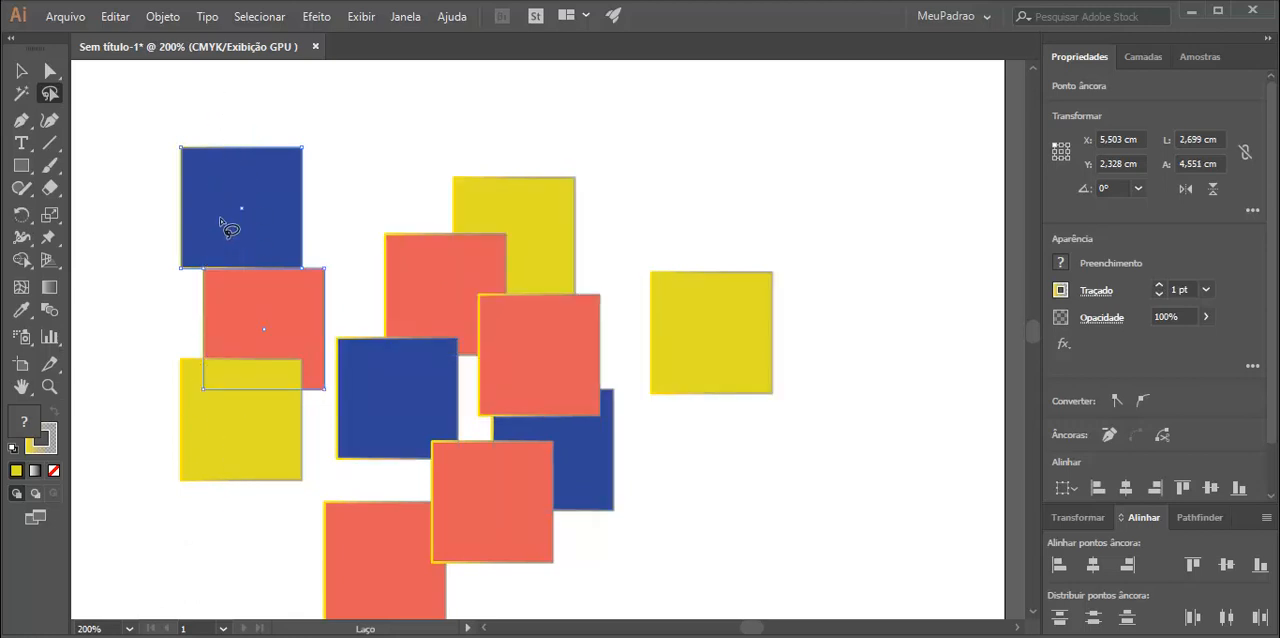
mouse_move(140, 105)
mouse_down()
mouse_move(186, 170)
mouse_move(241, 367)
mouse_move(256, 486)
mouse_move(320, 550)
mouse_move(382, 583)
mouse_move(486, 610)
mouse_up()
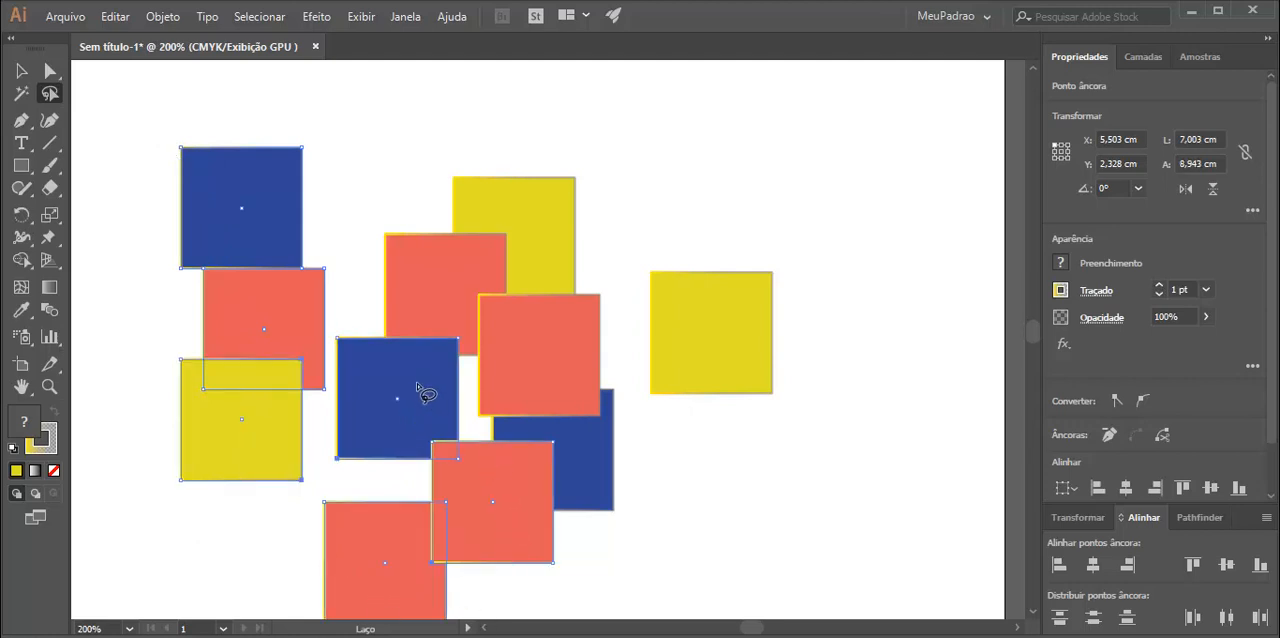
mouse_move(272, 118)
mouse_down()
mouse_move(260, 487)
mouse_move(332, 567)
mouse_move(438, 622)
mouse_move(665, 579)
mouse_move(643, 386)
mouse_move(716, 318)
mouse_up()
scroll(334, 335, up, 3)
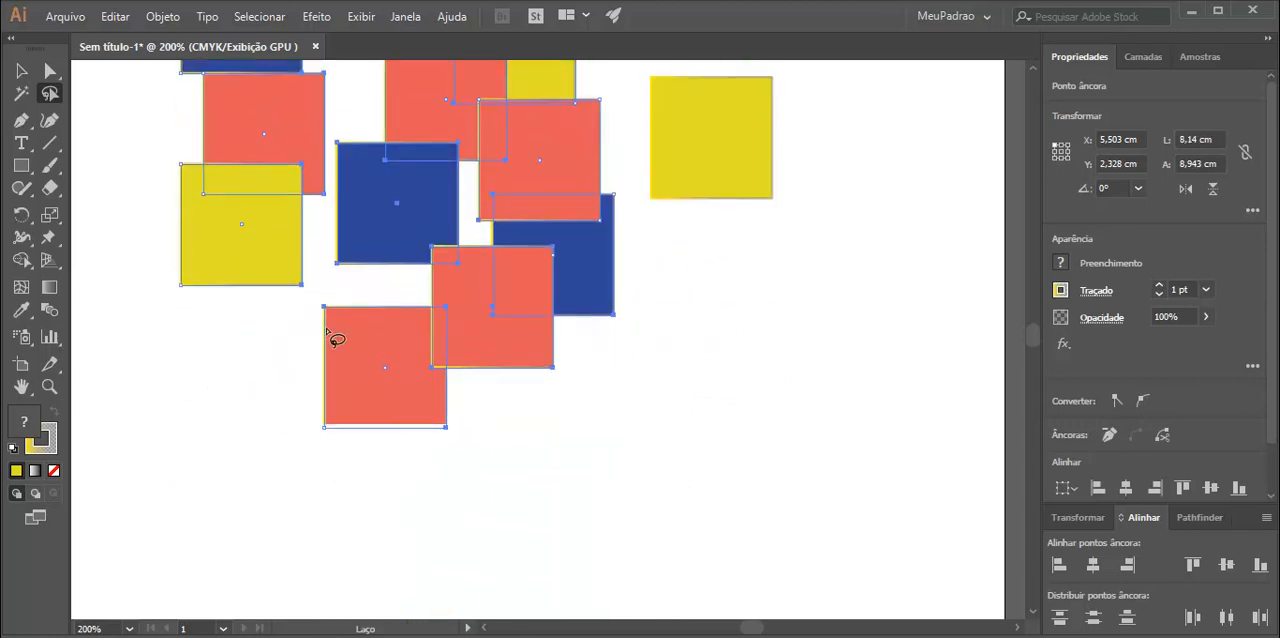
key(v)
scroll(737, 446, up, 1)
click(740, 446)
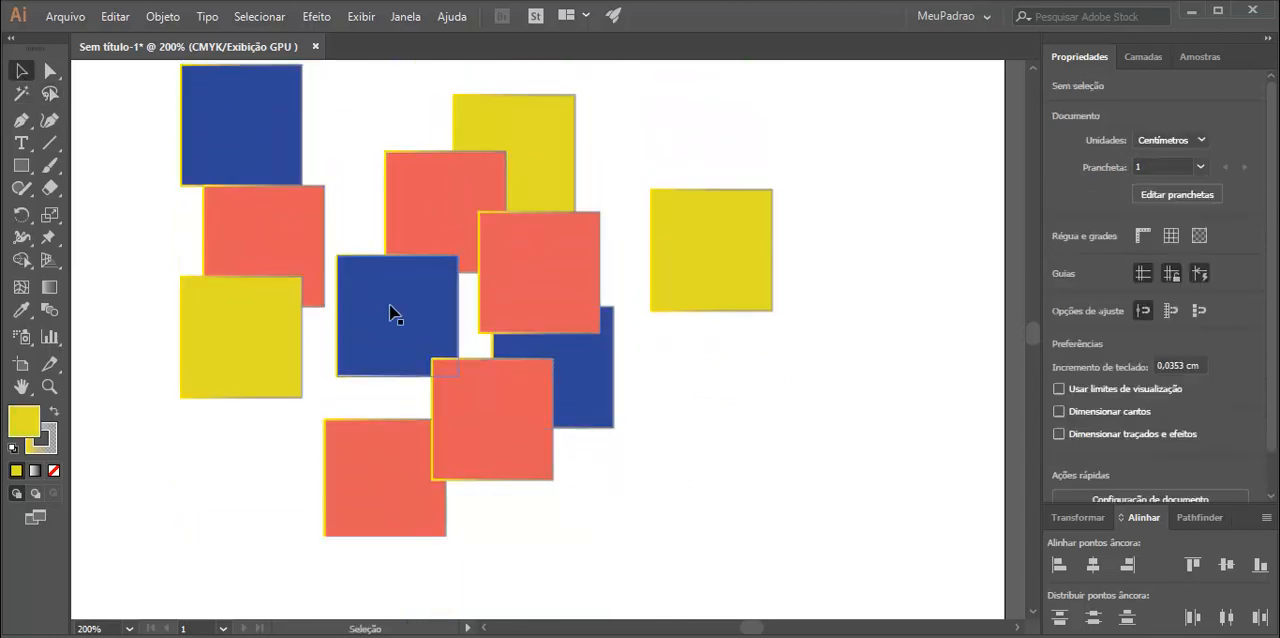
Fill the upper-left blue, top-middle yellow, far-right yellow and lowest red squares together with pale blue C5CDED, and deselect them.
click(277, 180)
shift+click(531, 151)
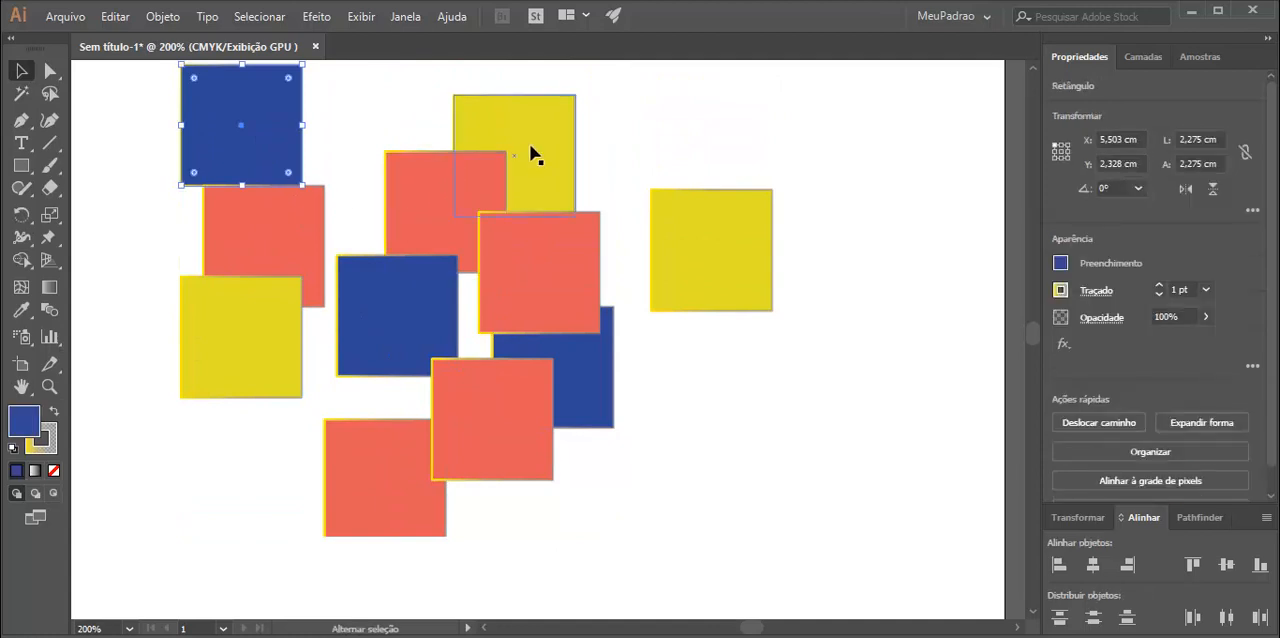
shift+click(760, 286)
shift+click(415, 480)
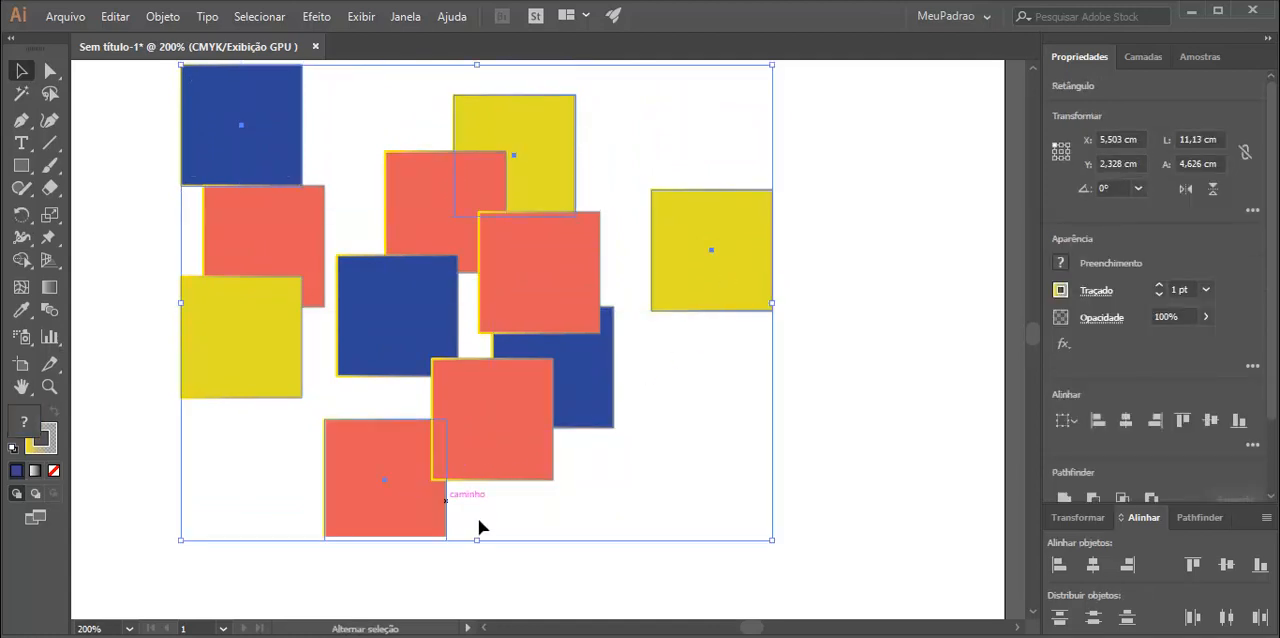
double_click(21, 432)
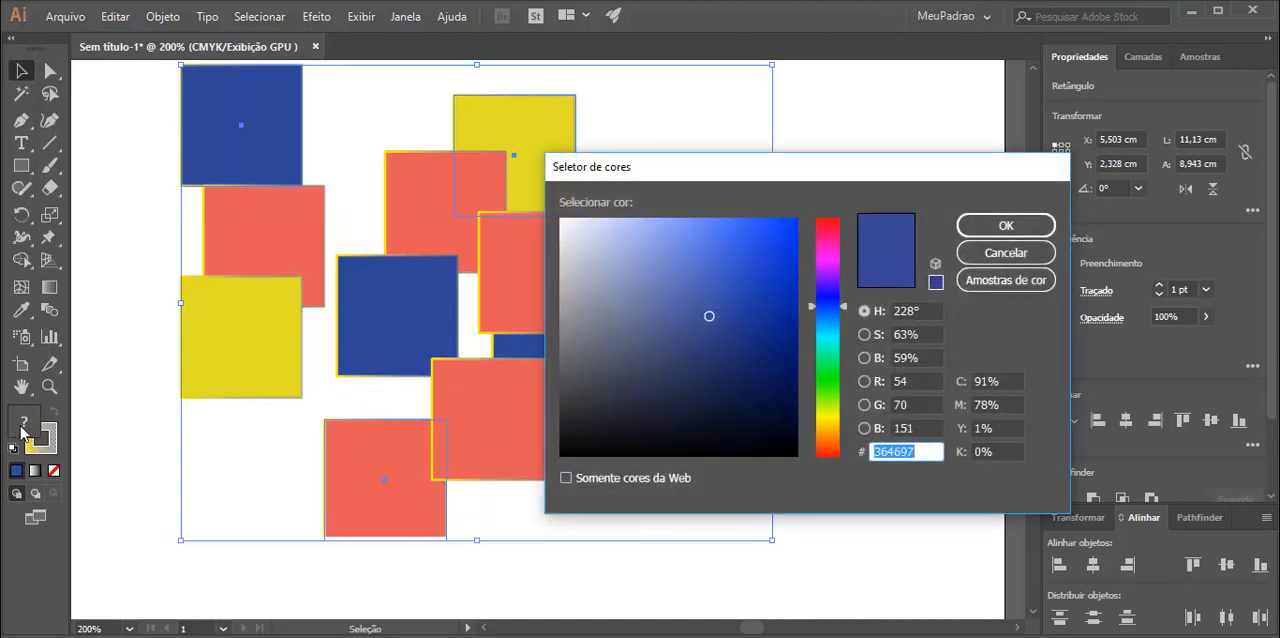
drag(675, 221, 601, 232)
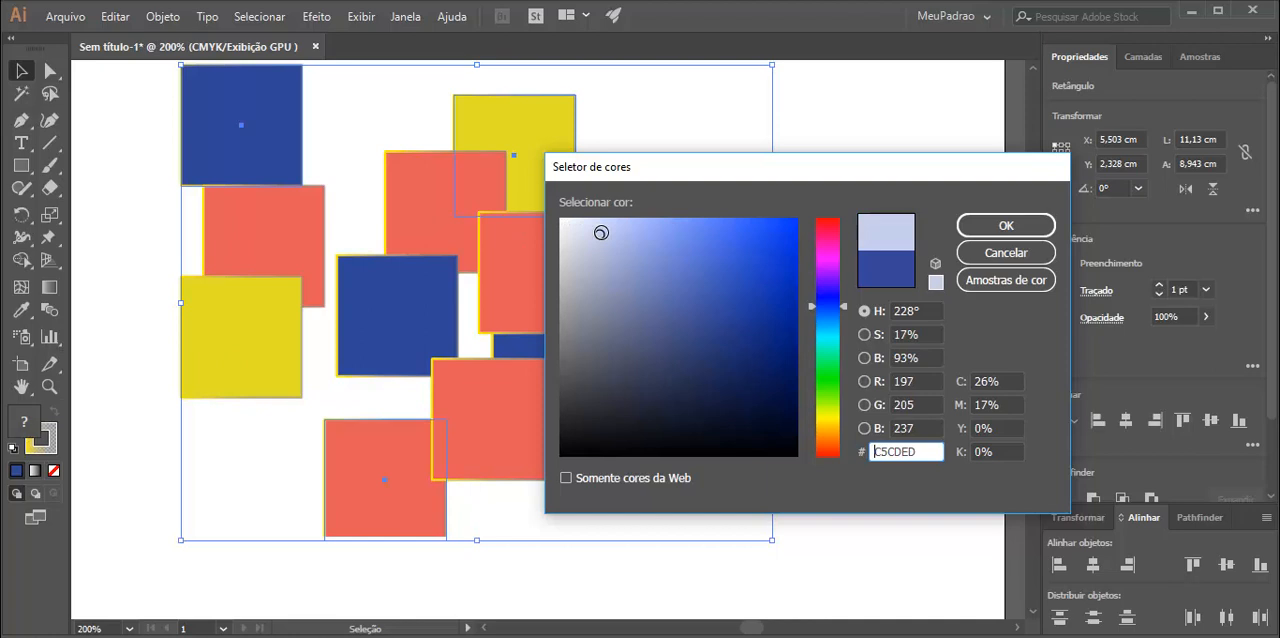
click(983, 222)
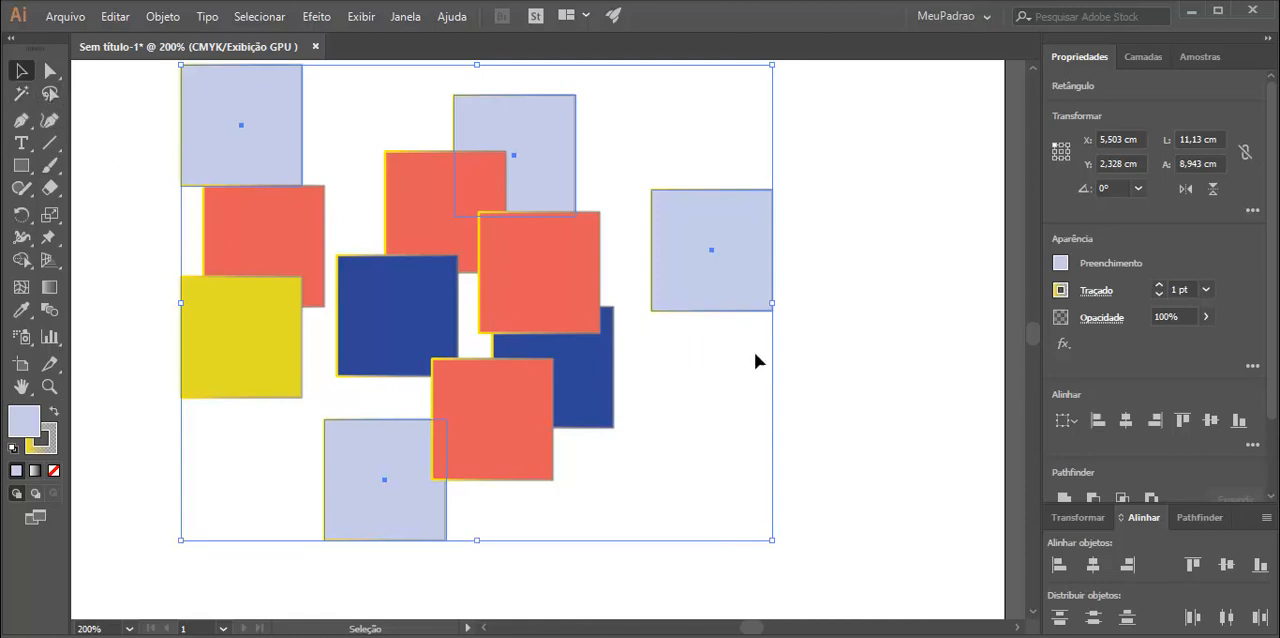
click(855, 366)
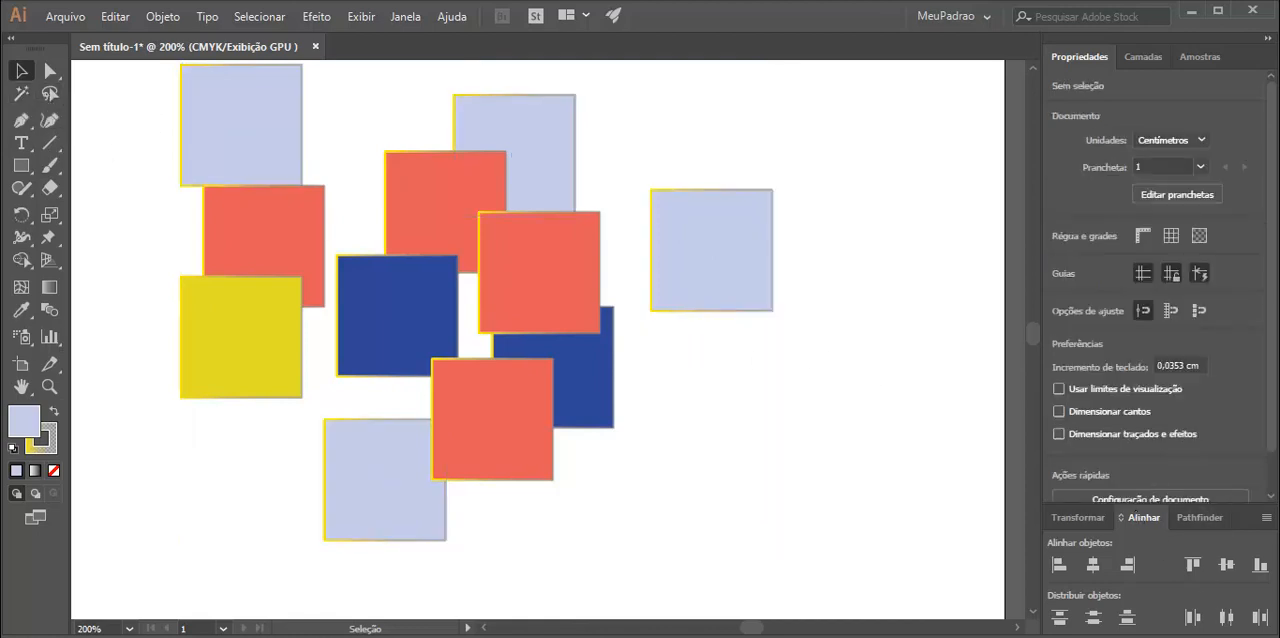